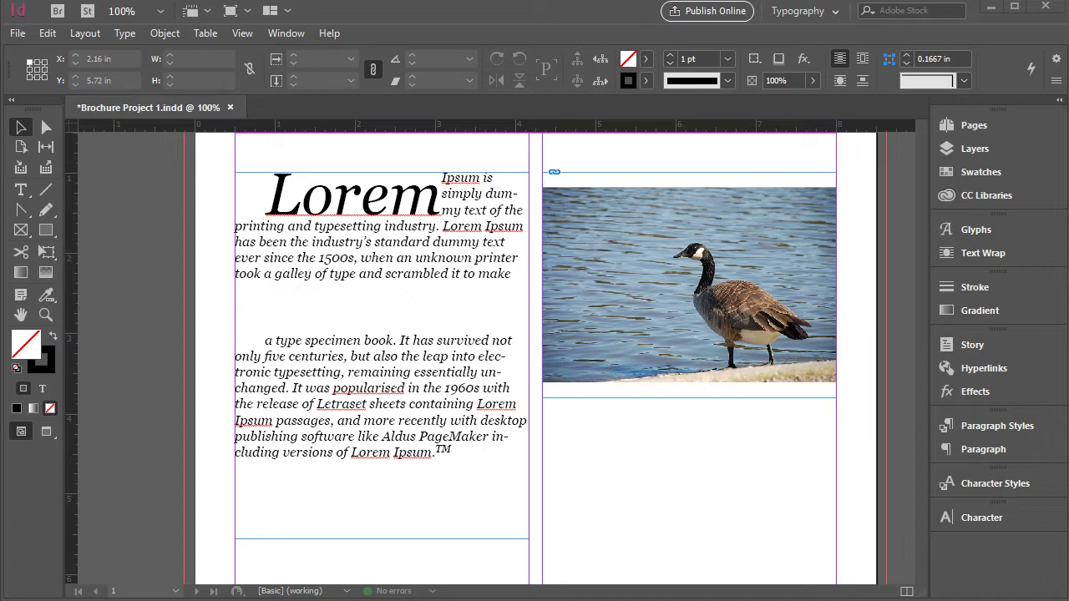
Shorten the left body text frame to 3.08 in tall so its text overflows
left_click(559, 501)
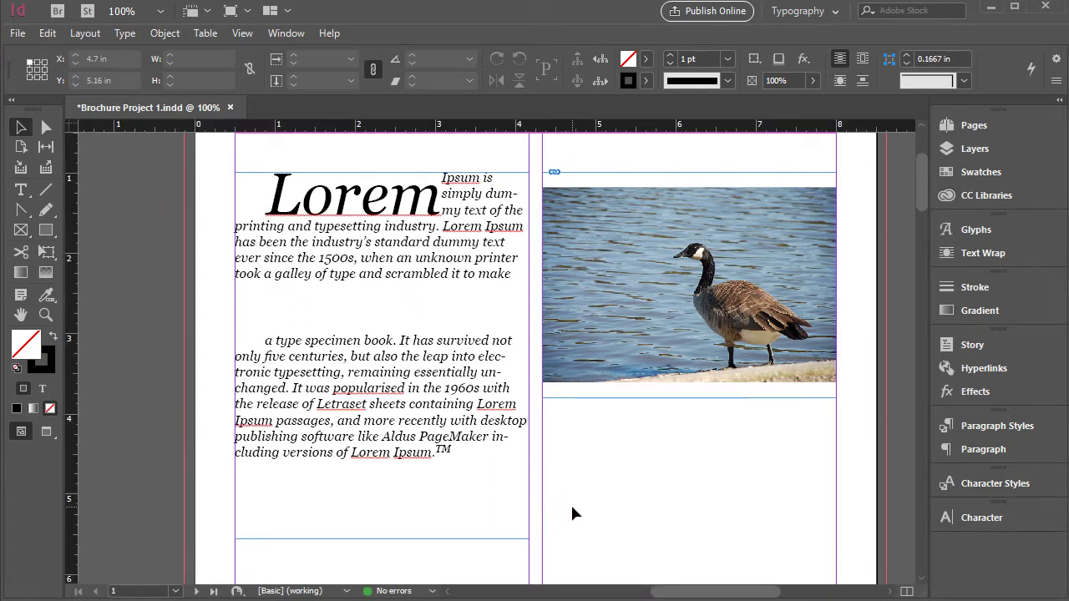
left_click(394, 591)
left_click(445, 453)
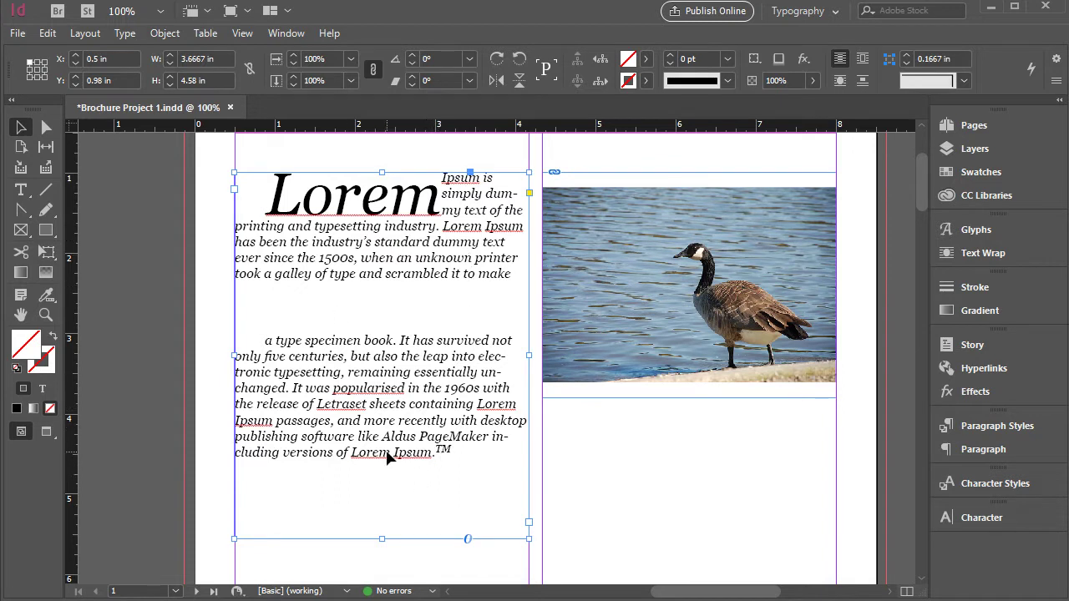
left_click(383, 538)
left_click_drag(383, 538, 404, 420)
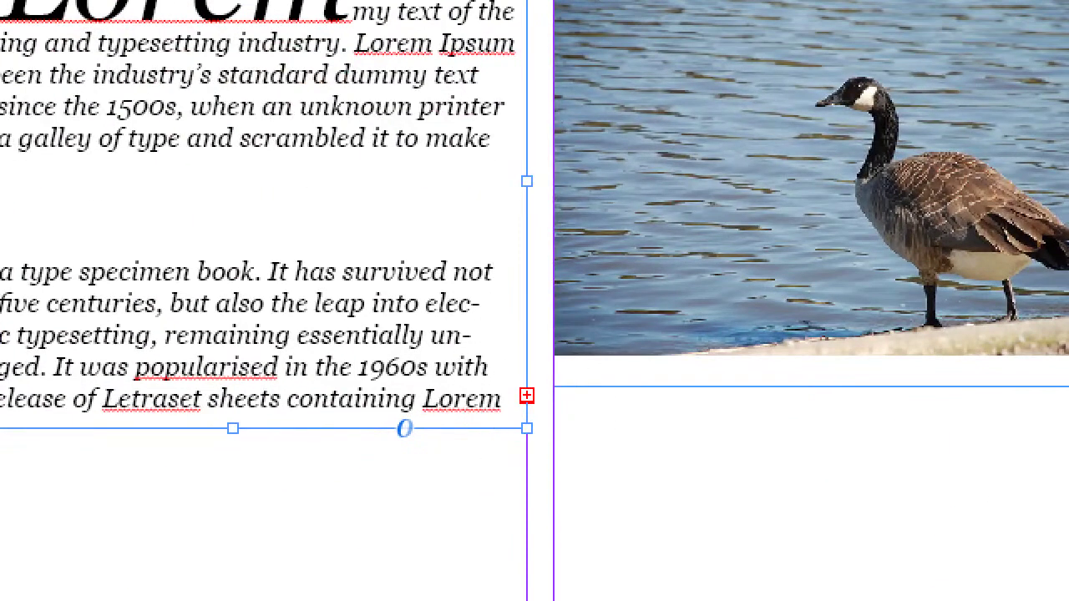
left_click(529, 406)
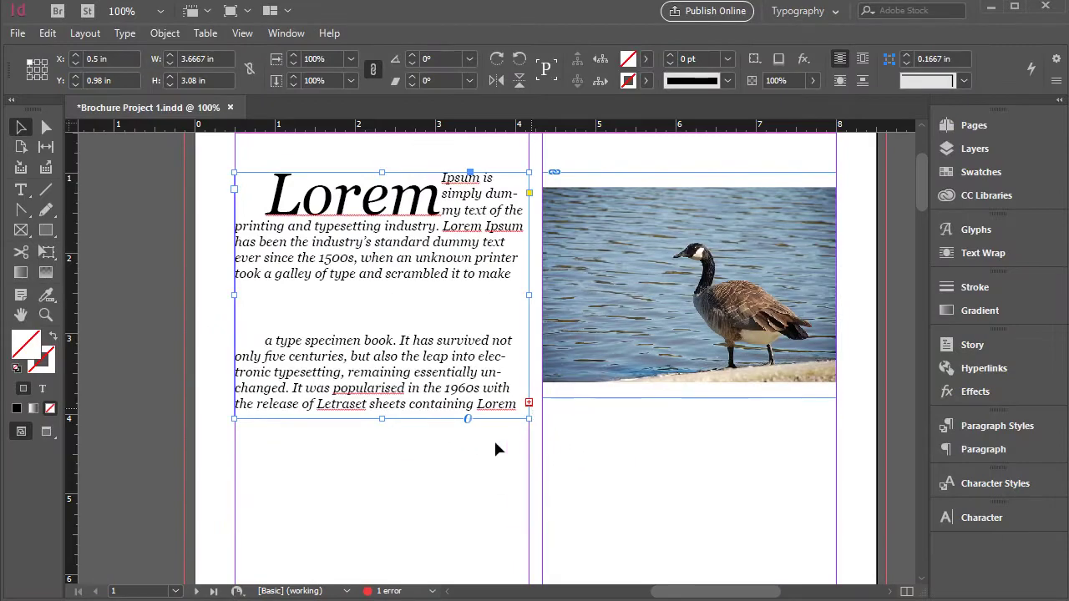
left_click(427, 389)
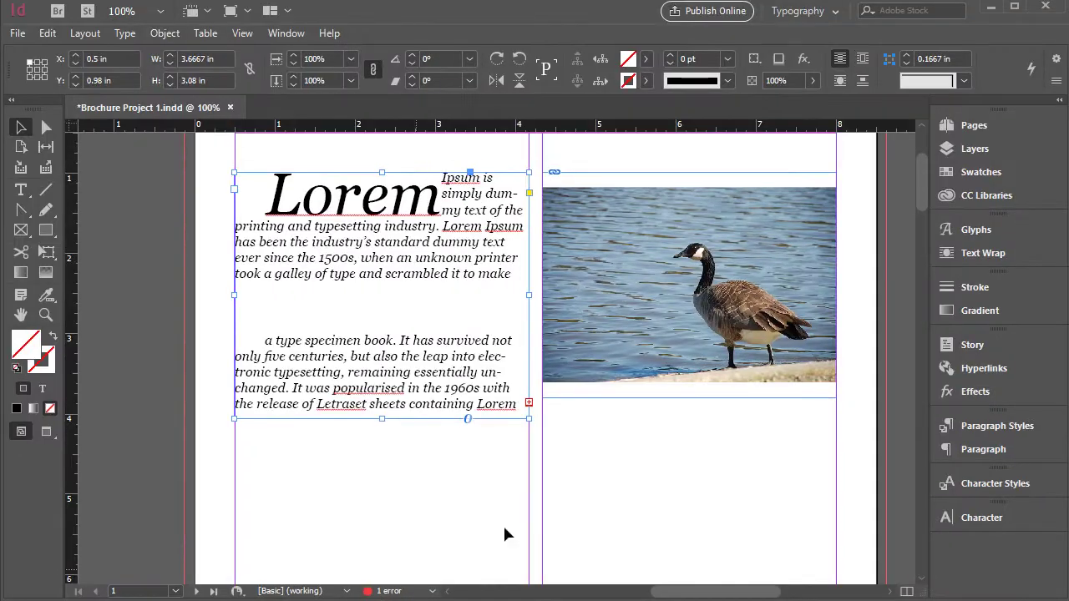
left_click(863, 391)
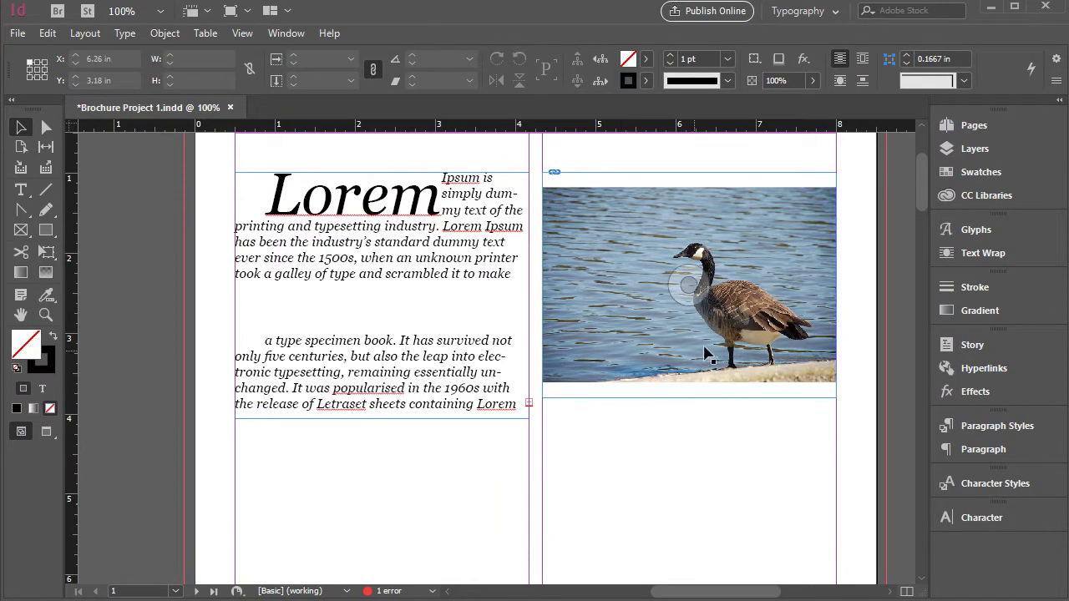
Rename the Bird picture in the Pictures folder to Bird-2 in File Explorer
left_click(774, 334)
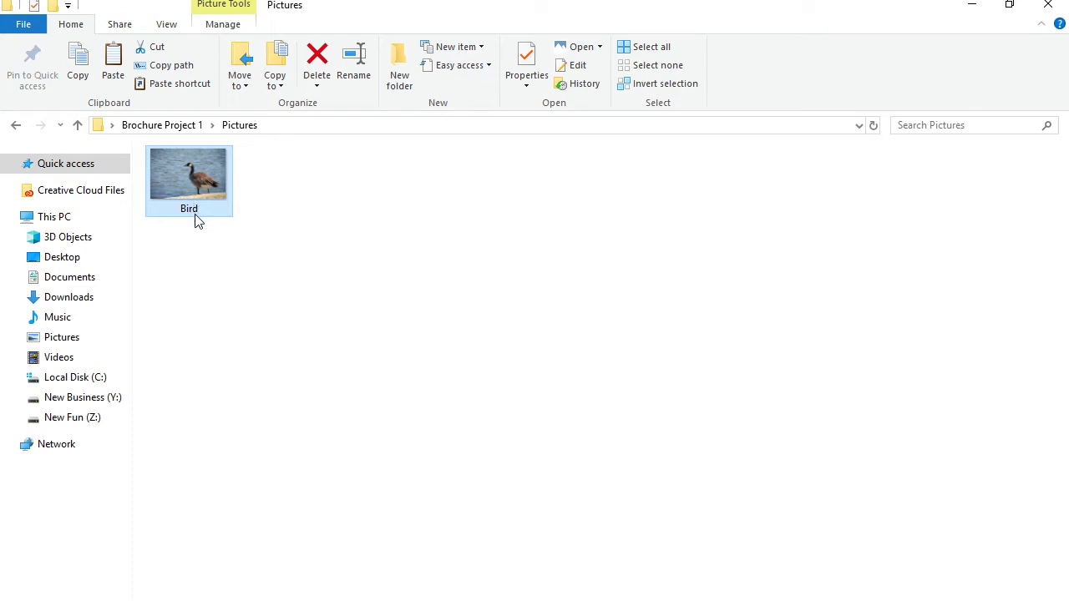
left_click(204, 208)
left_click(214, 209)
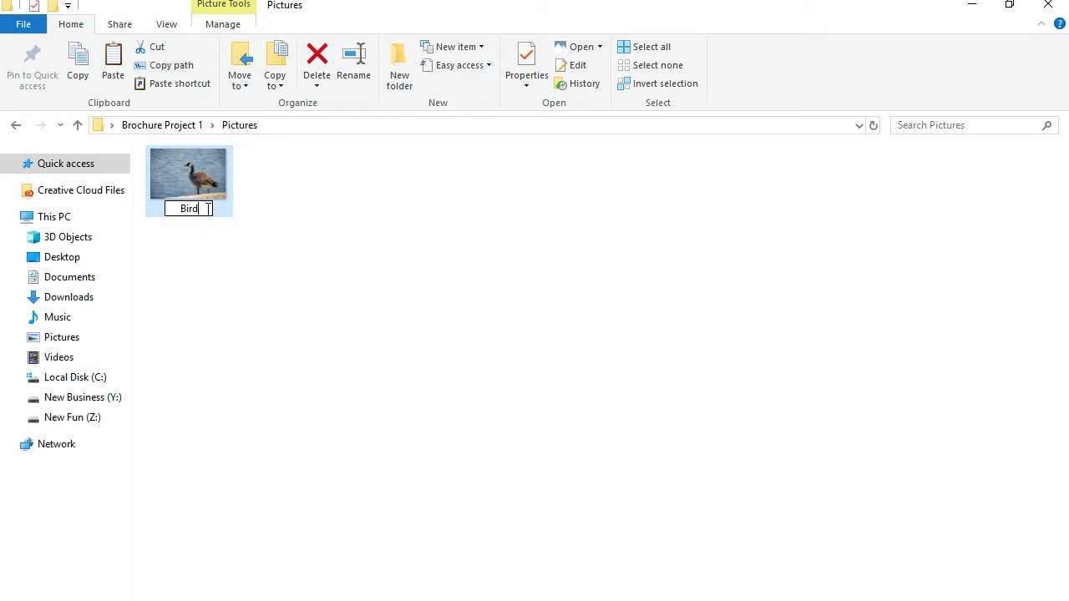
type("-2")
left_click(401, 298)
Return to InDesign and inspect the missing-link warning on the goose image
left_click(977, 9)
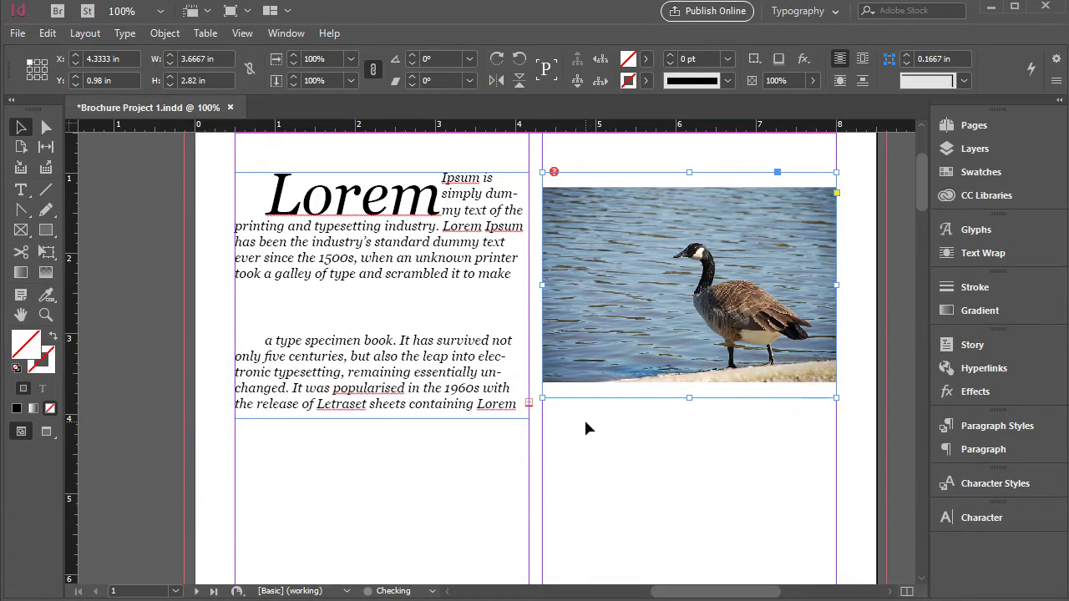
left_click(556, 174)
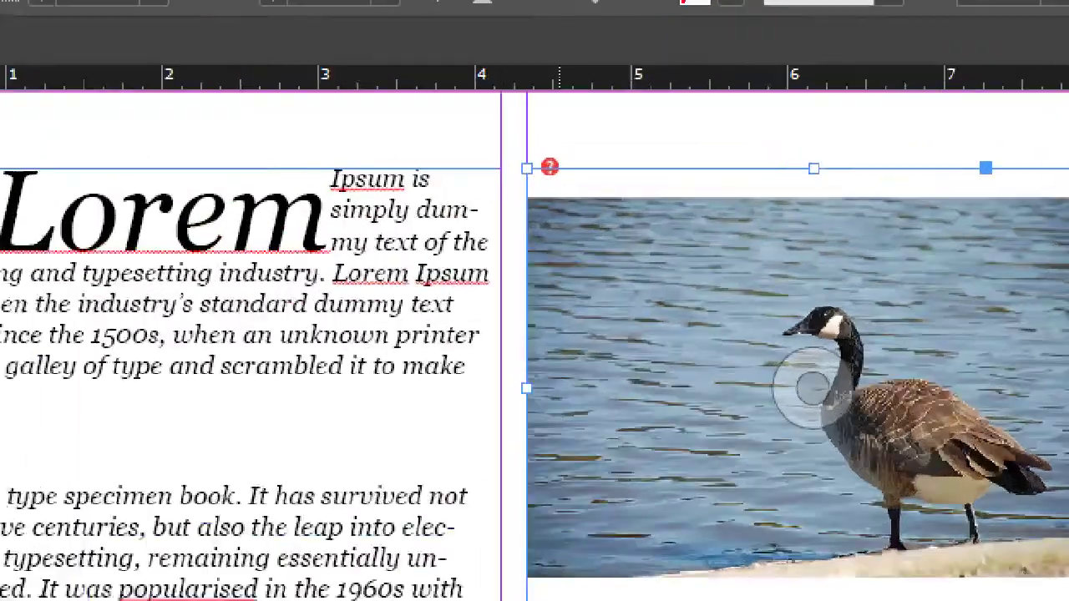
left_click(557, 172)
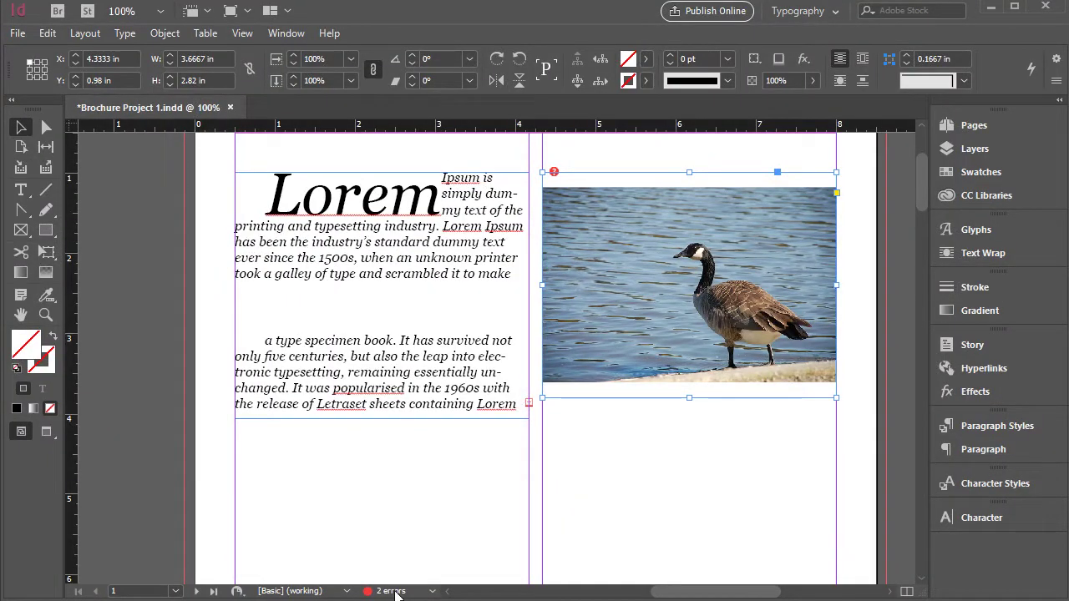
Open the Preflight report, expand LINKS and TEXT > Overset text, and go to the overset frame
double_click(393, 591)
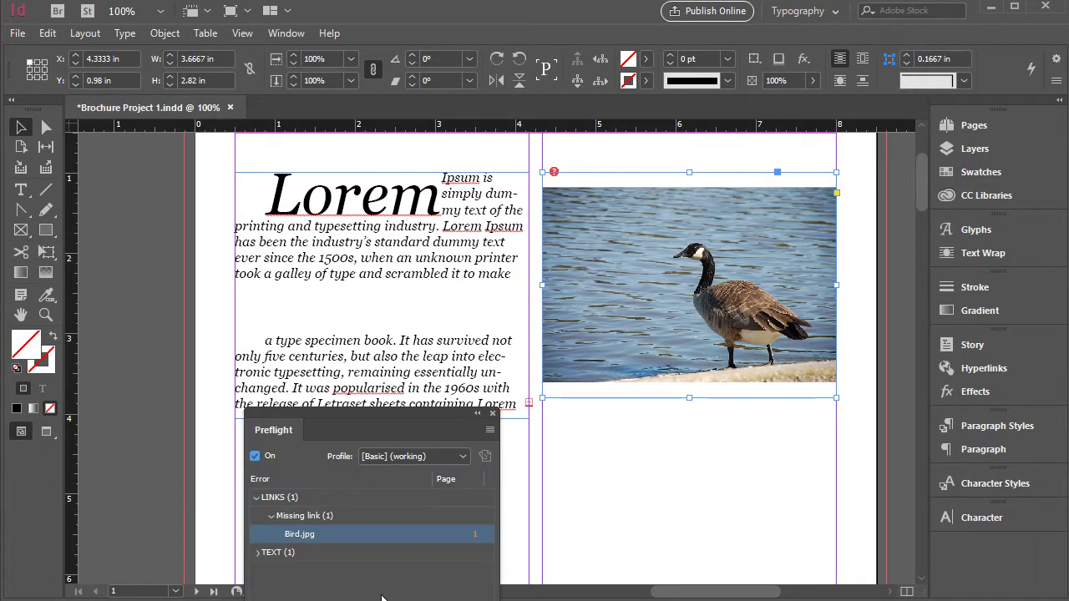
left_click_drag(368, 415, 676, 227)
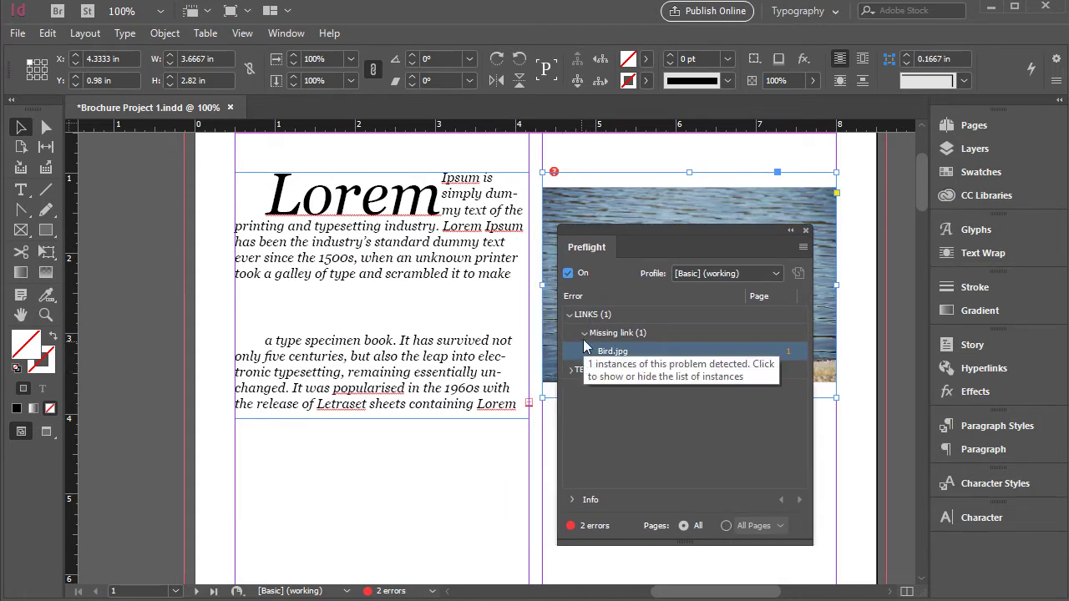
left_click(585, 314)
left_click(570, 370)
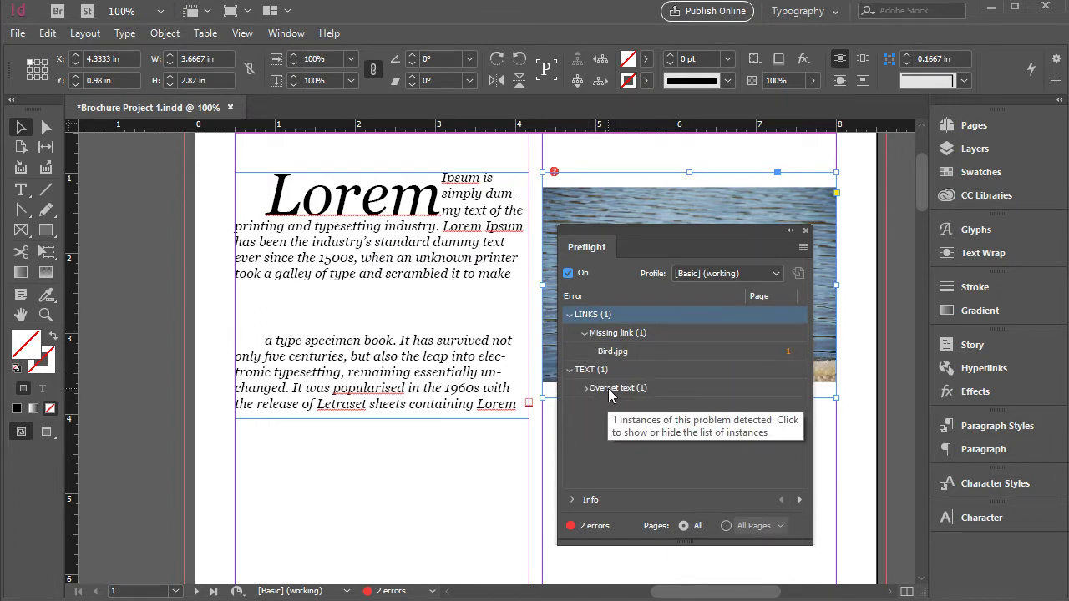
double_click(595, 389)
double_click(617, 406)
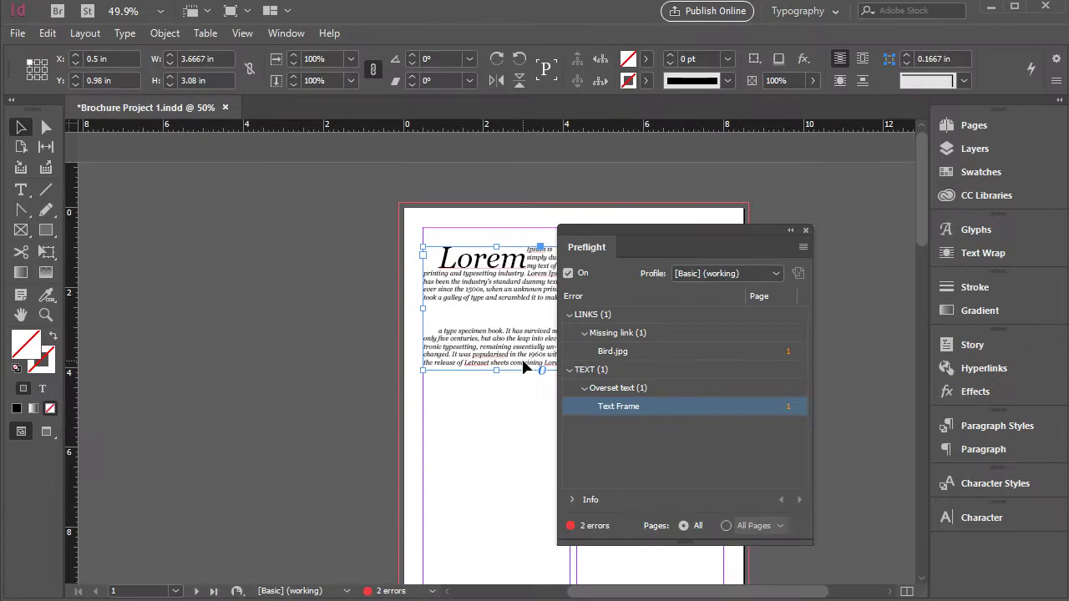
Zoom to 100% on the Lorem text frame and lengthen it to 4.06 in tall
left_click(513, 515)
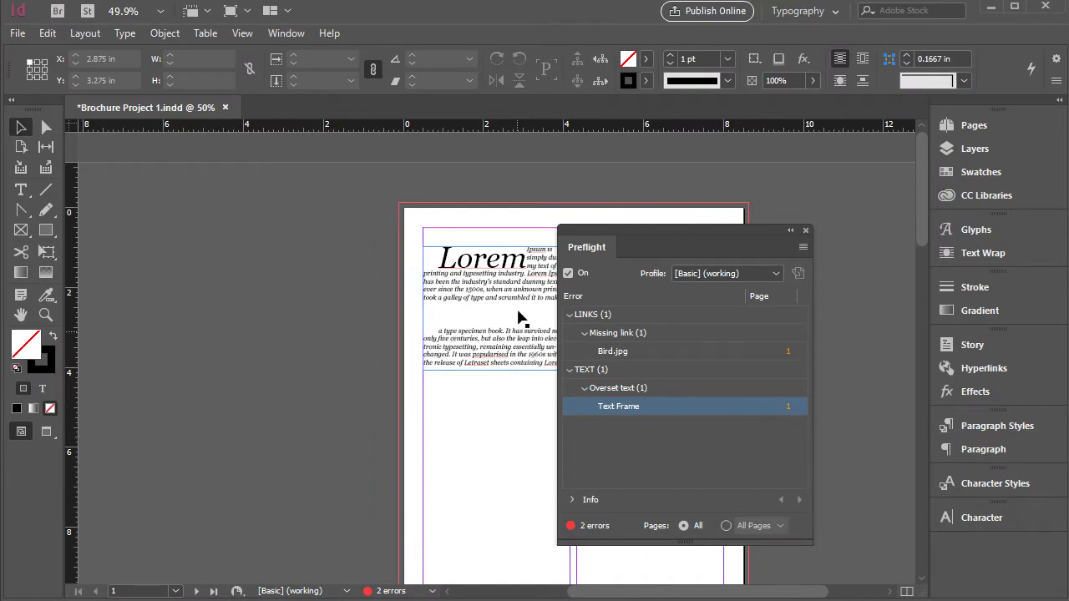
left_click_drag(487, 423, 358, 410)
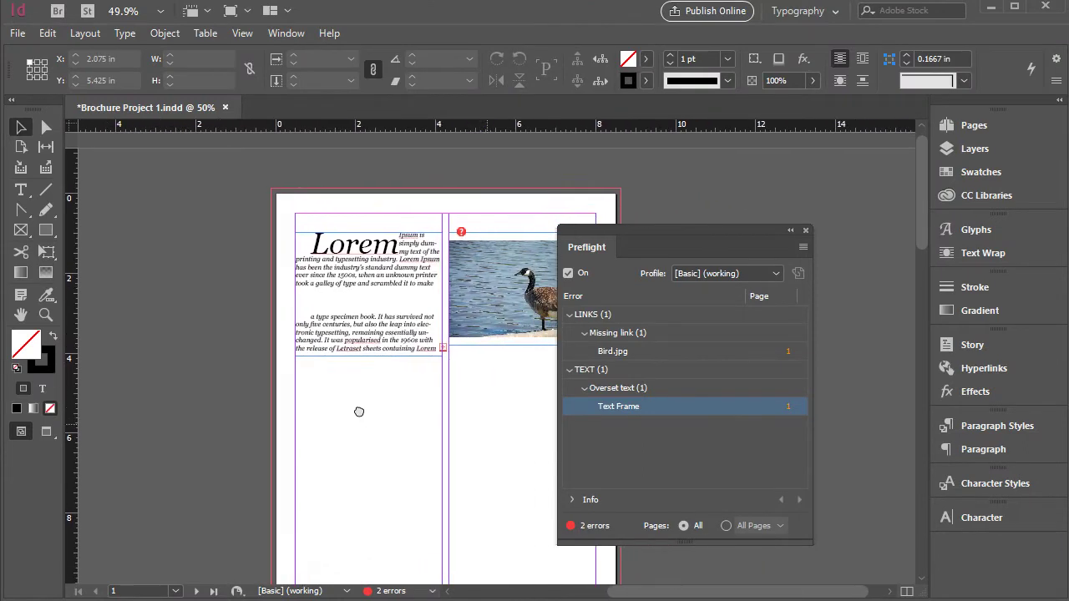
left_click(388, 349)
key("ctrl+5")
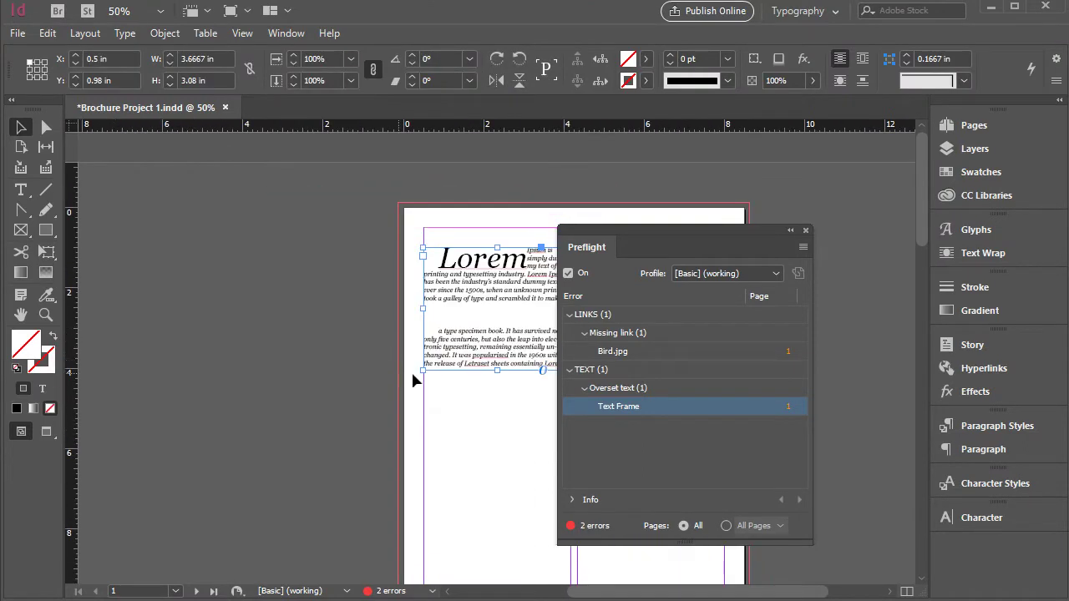
scroll(485, 370, "right", 4)
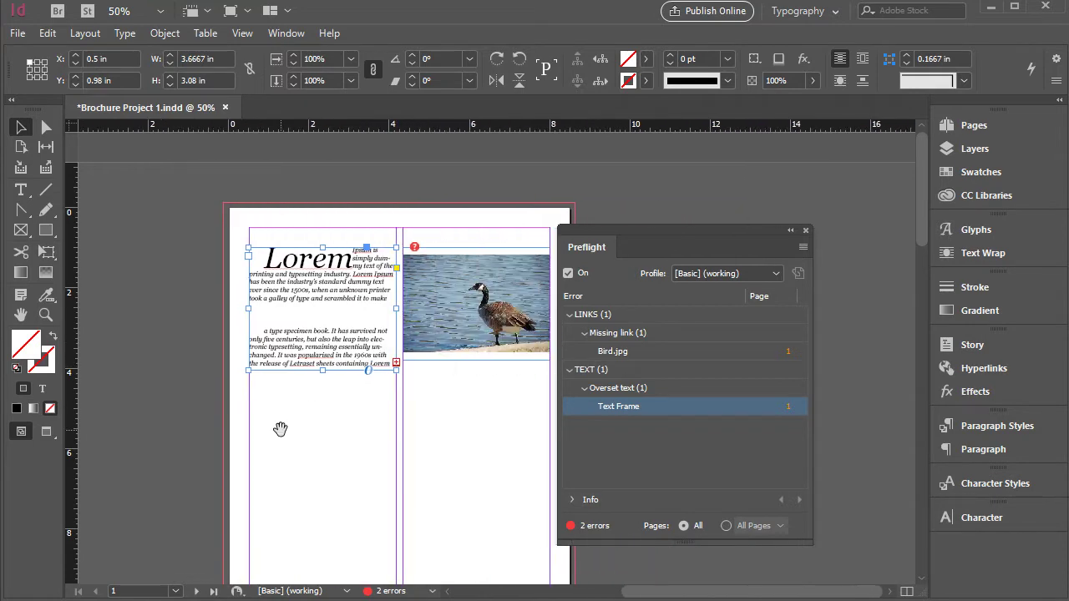
key("ctrl+1")
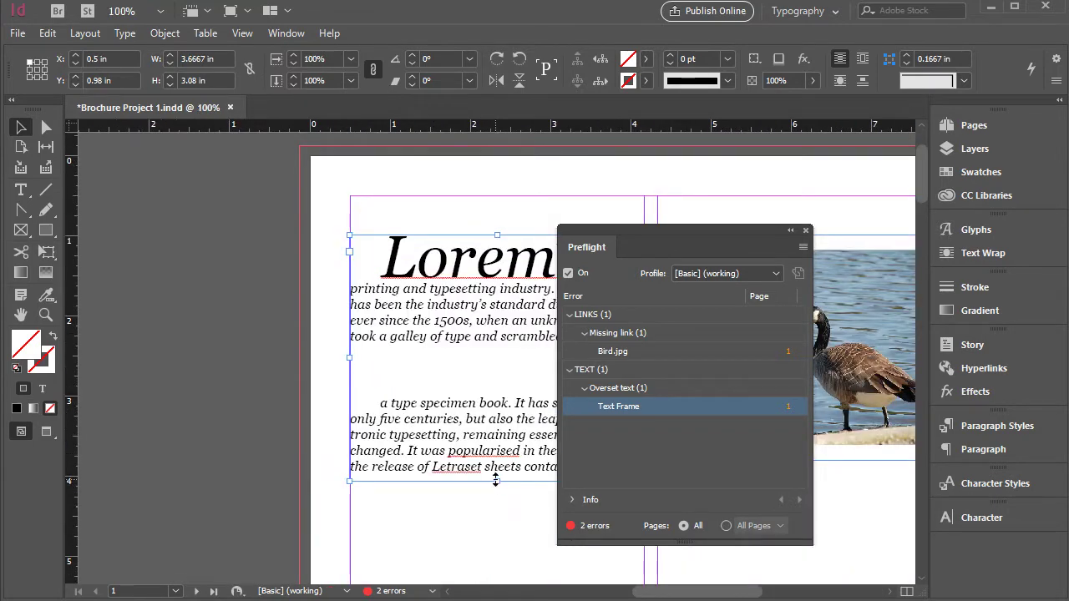
left_click_drag(496, 481, 496, 559)
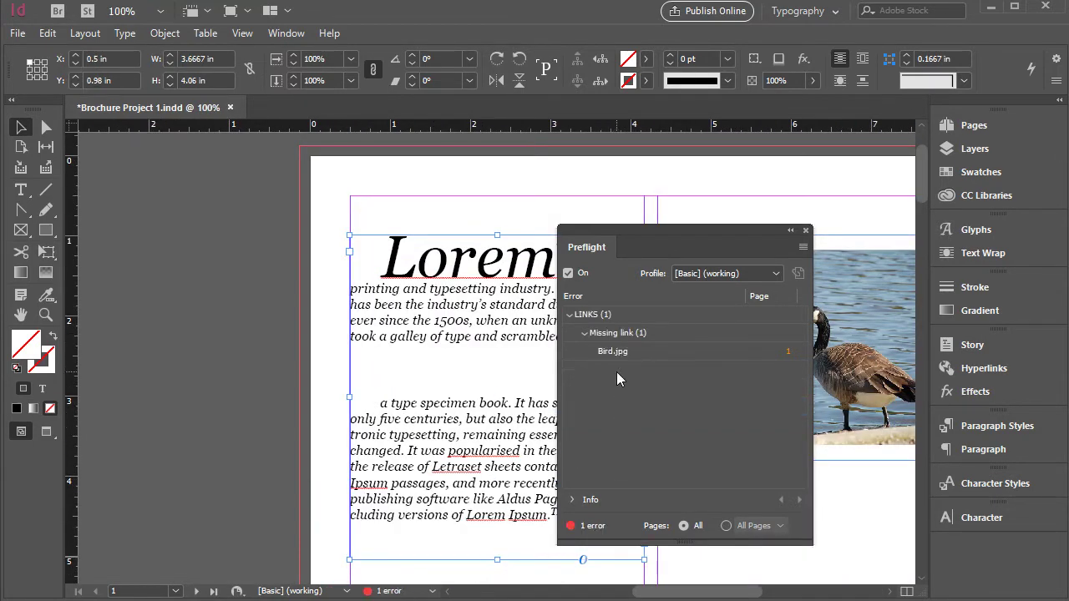
Jump to the goose image missing Bird.jpg and move the Preflight panel left of the page
left_click(625, 334)
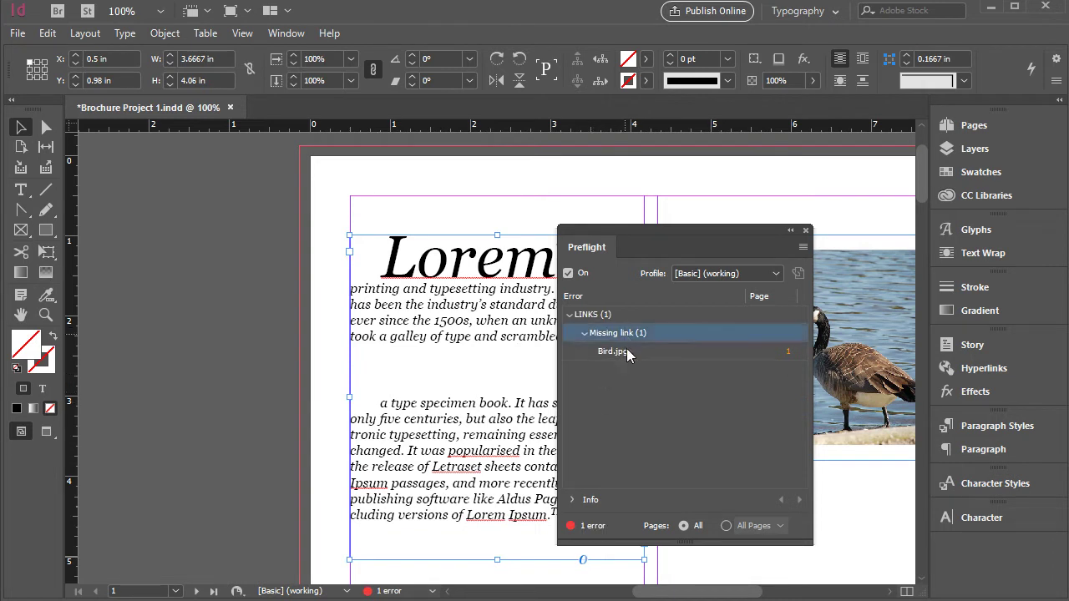
double_click(785, 351)
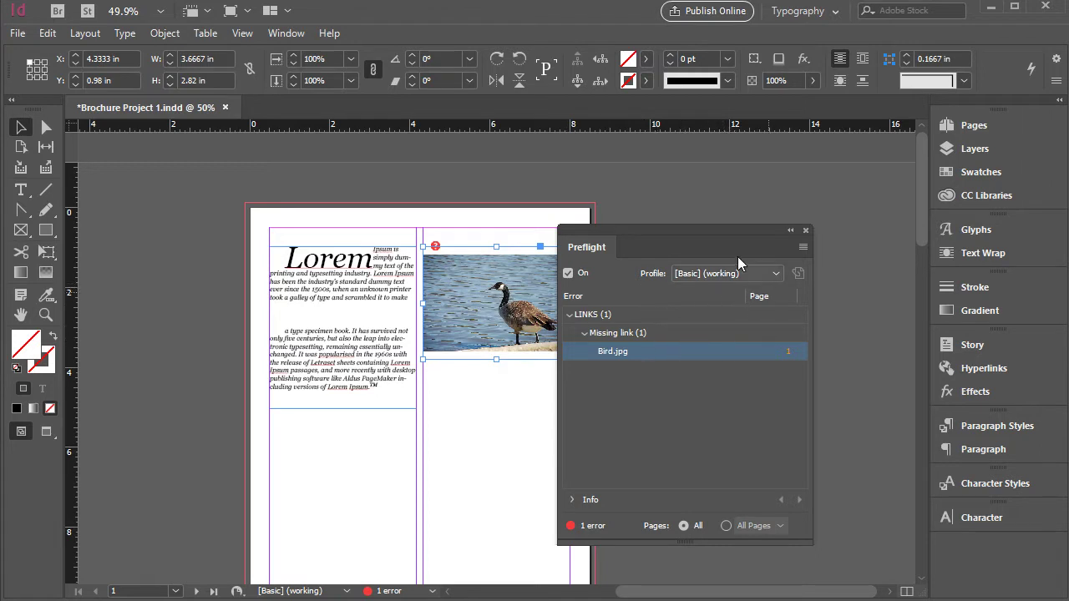
left_click_drag(706, 231, 234, 236)
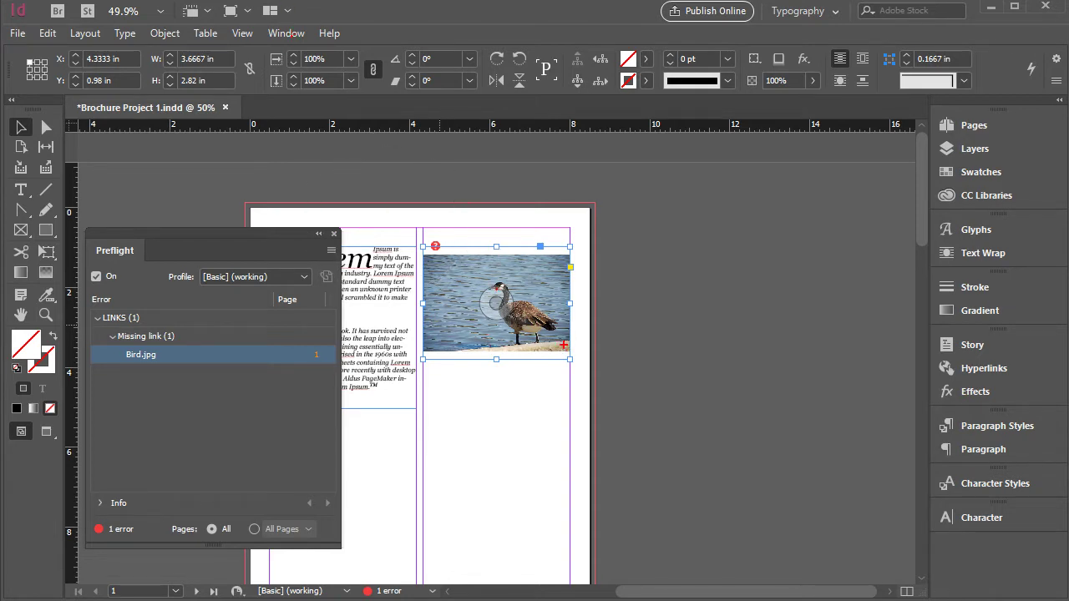
left_click(284, 34)
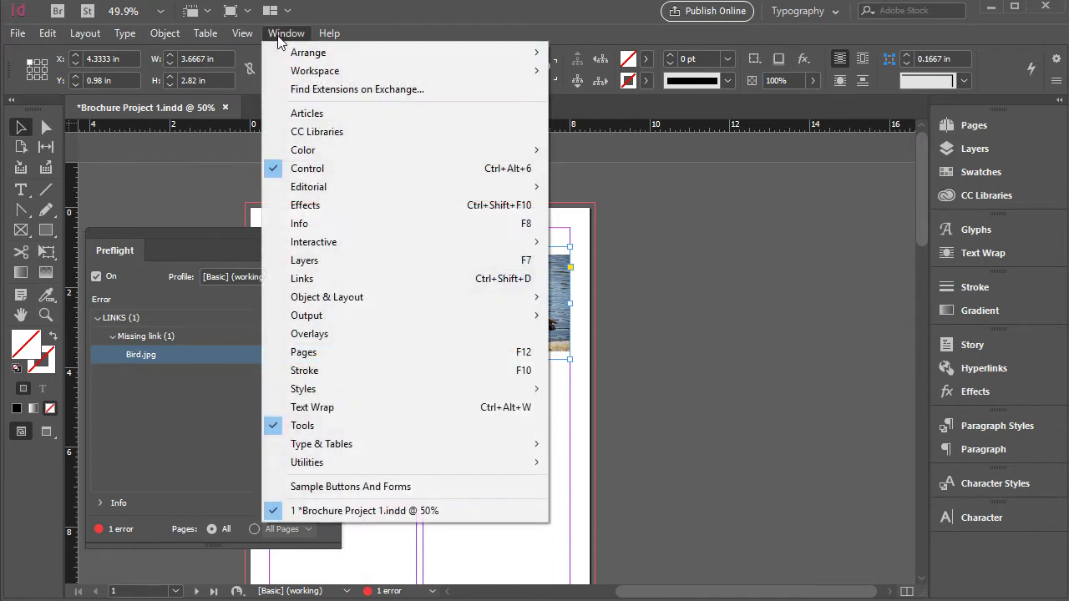
Show the Links panel enlarged and select the missing Bird.jpg link
left_click(355, 279)
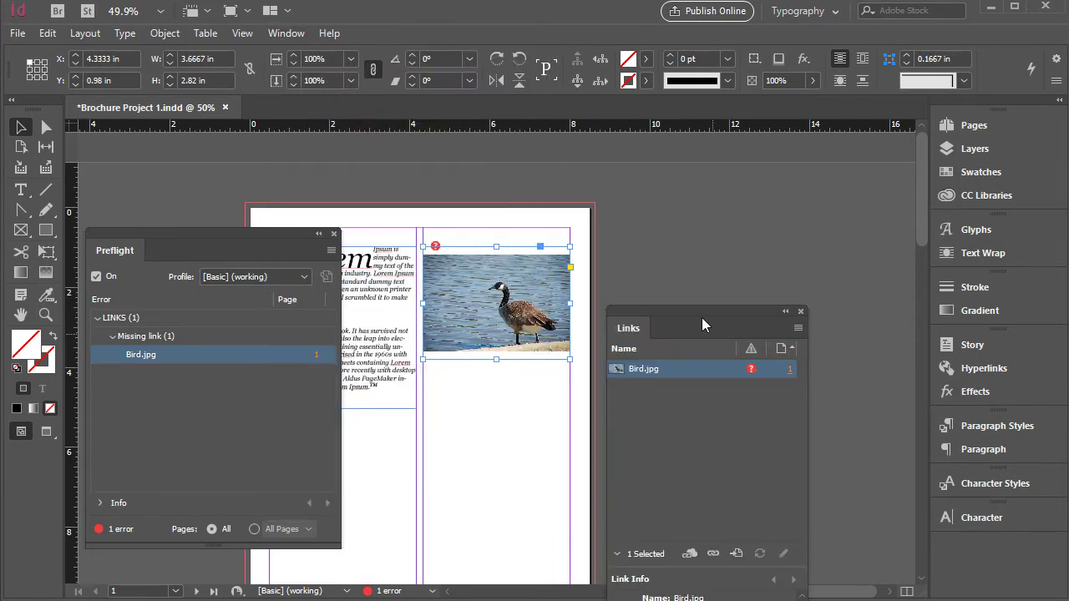
left_click_drag(682, 322, 666, 212)
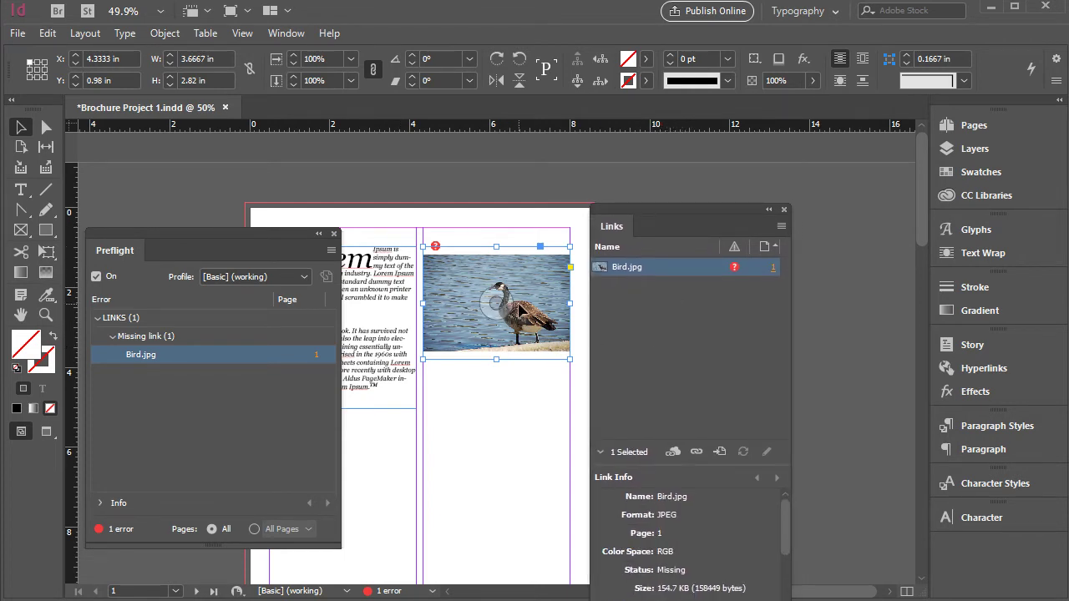
left_click(705, 362)
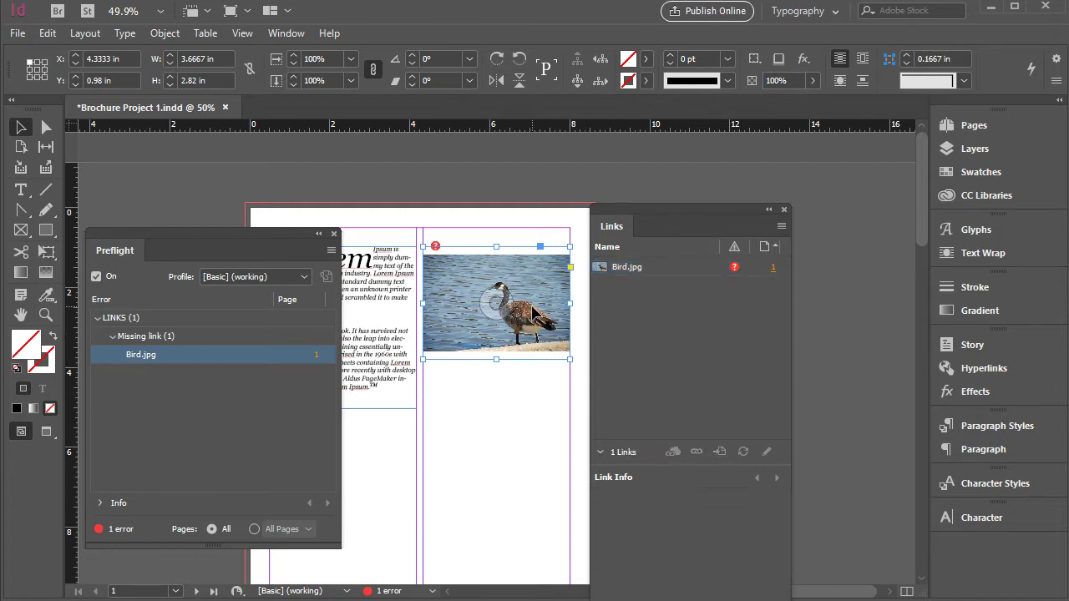
left_click(773, 268)
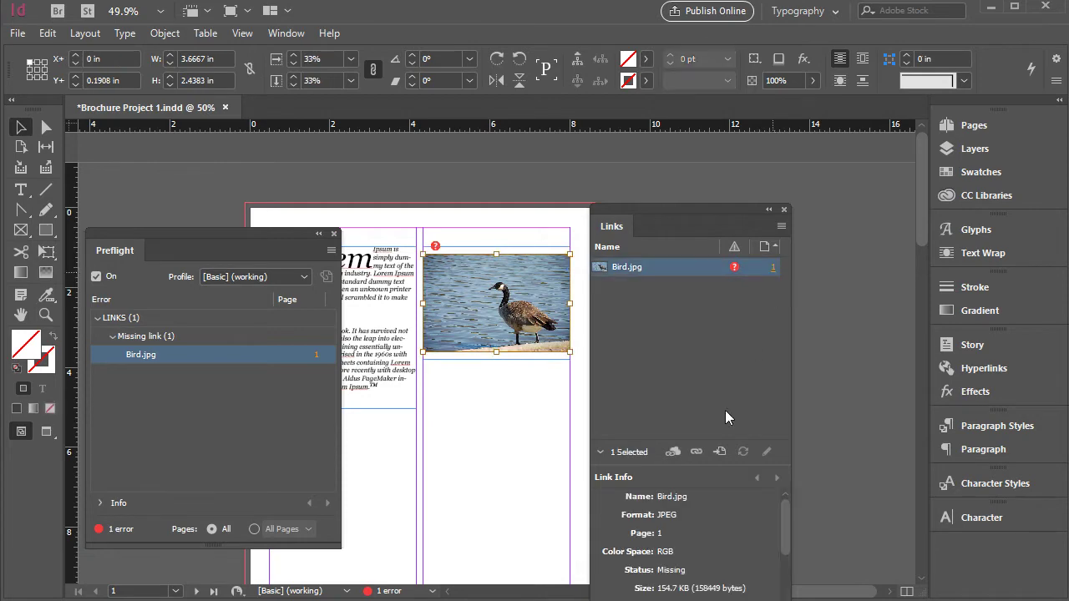
Relink Bird.jpg to Bird-2 from the Pictures folder, confirm no preflight errors, and close Preflight
left_click(703, 454)
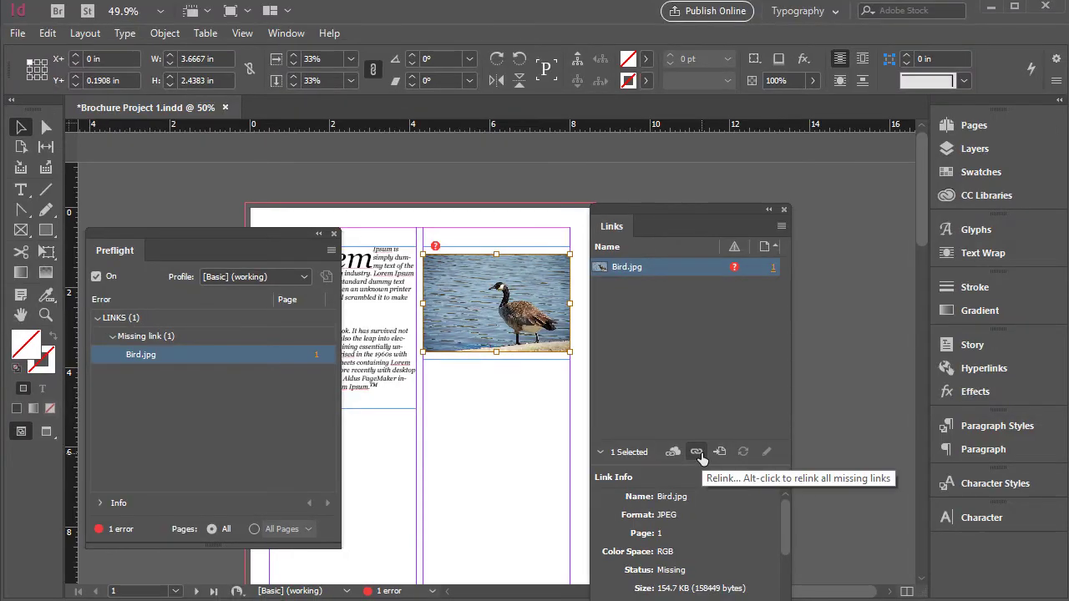
left_click(701, 454)
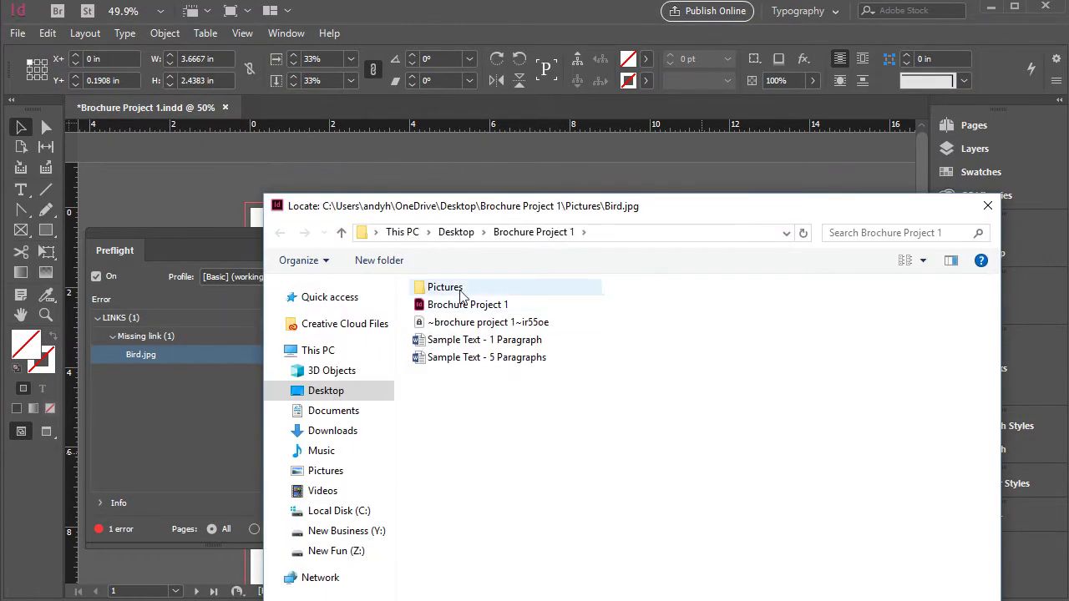
left_click(462, 287)
double_click(462, 287)
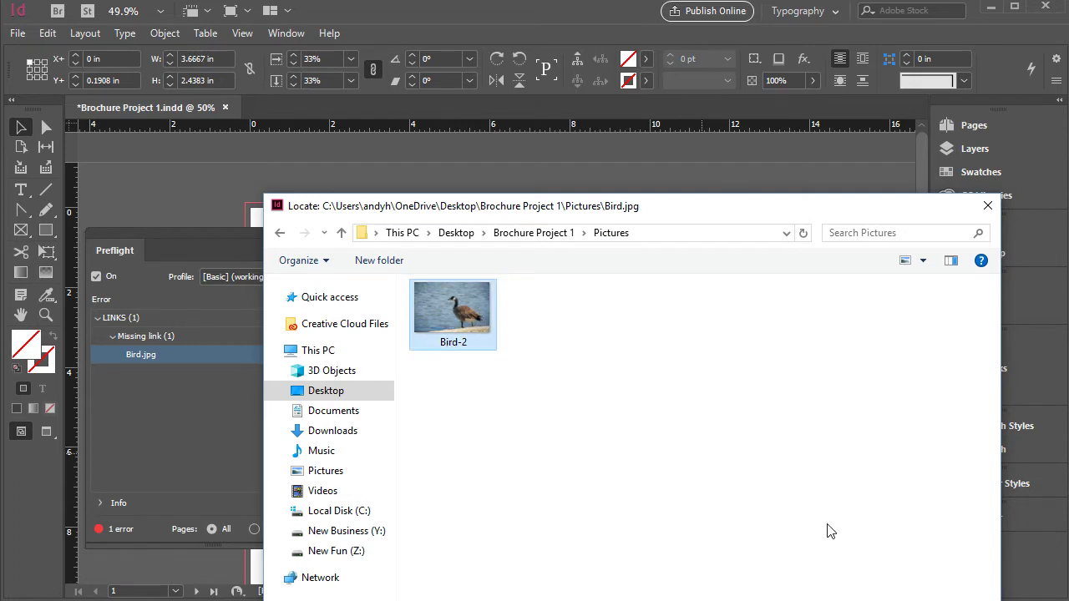
left_click_drag(764, 216, 757, 68)
left_click(837, 583)
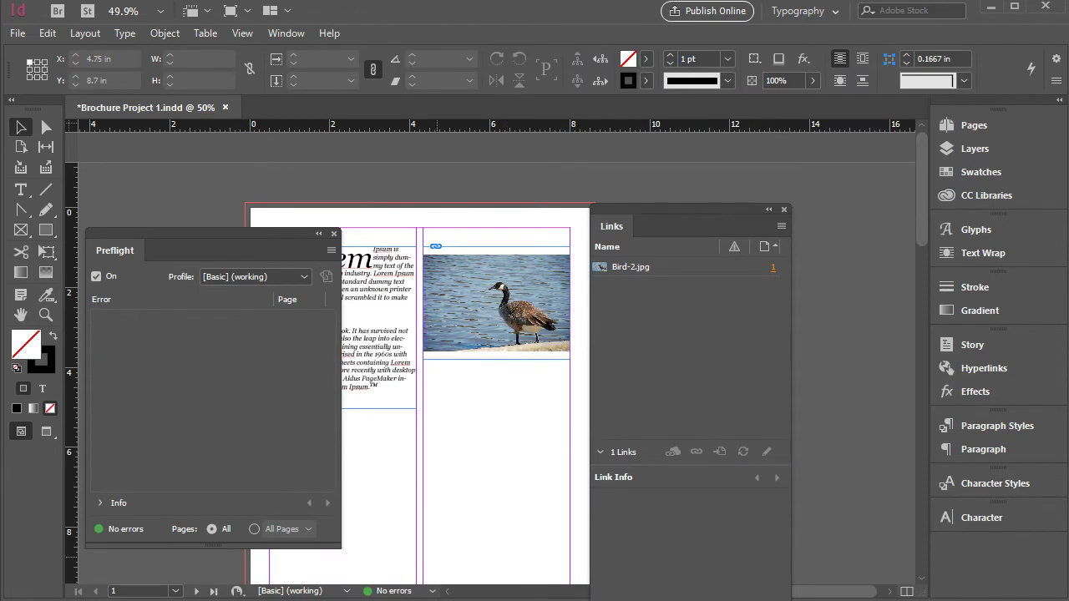
left_click(399, 592)
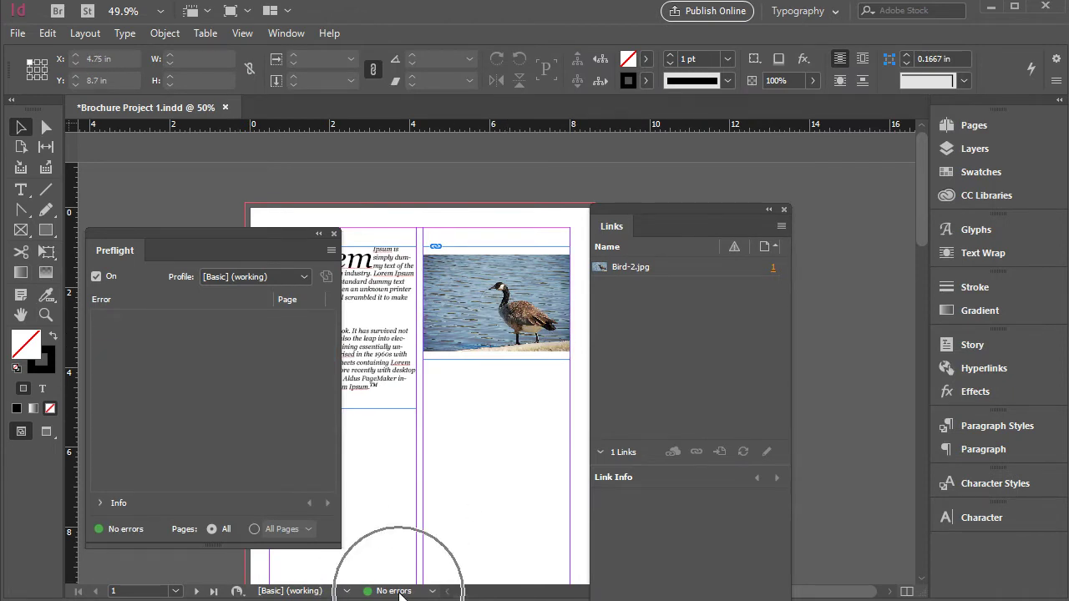
left_click(334, 234)
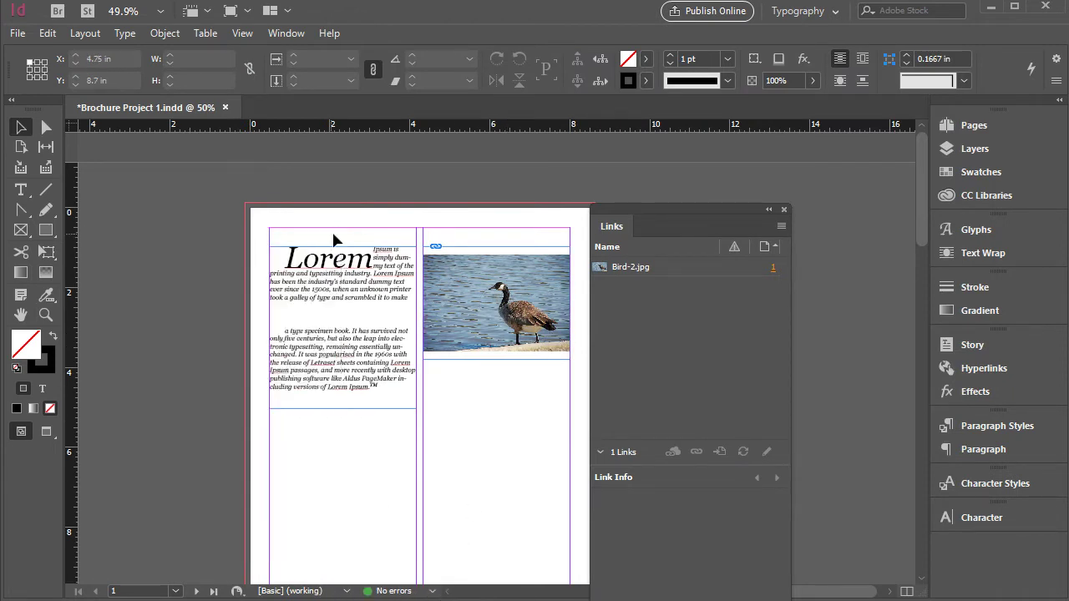
Close the Links panel and export Brochure Project 1 as Adobe PDF (Print)
left_click(784, 209)
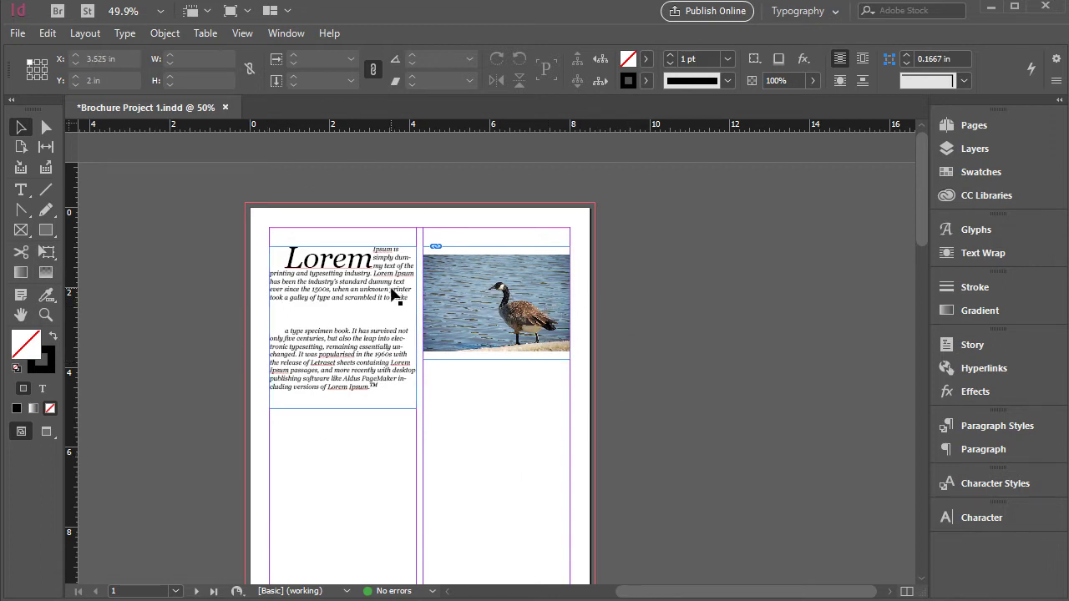
left_click(17, 34)
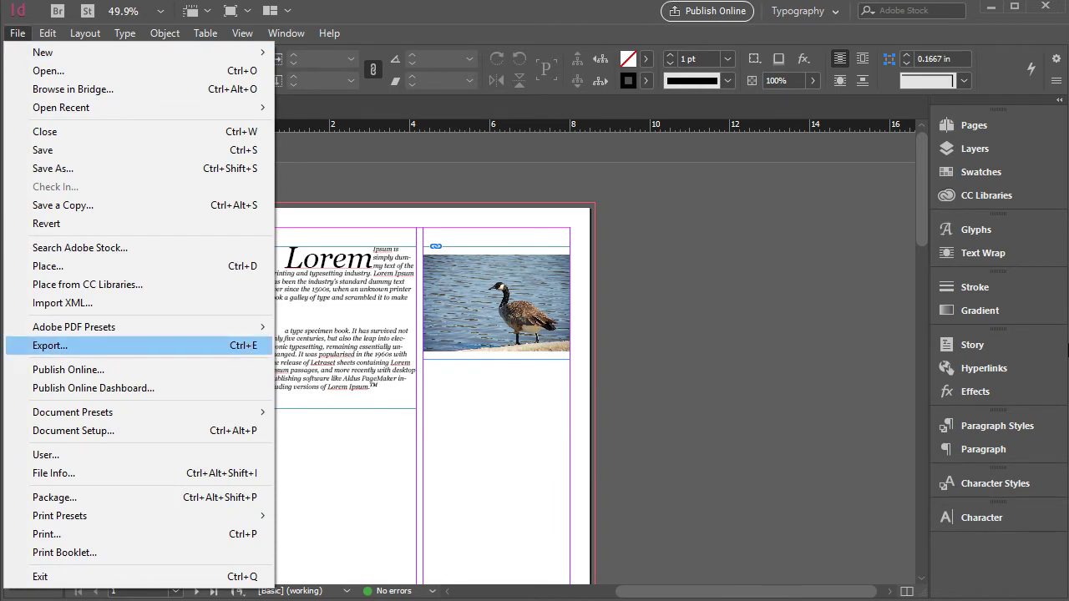
key("Escape")
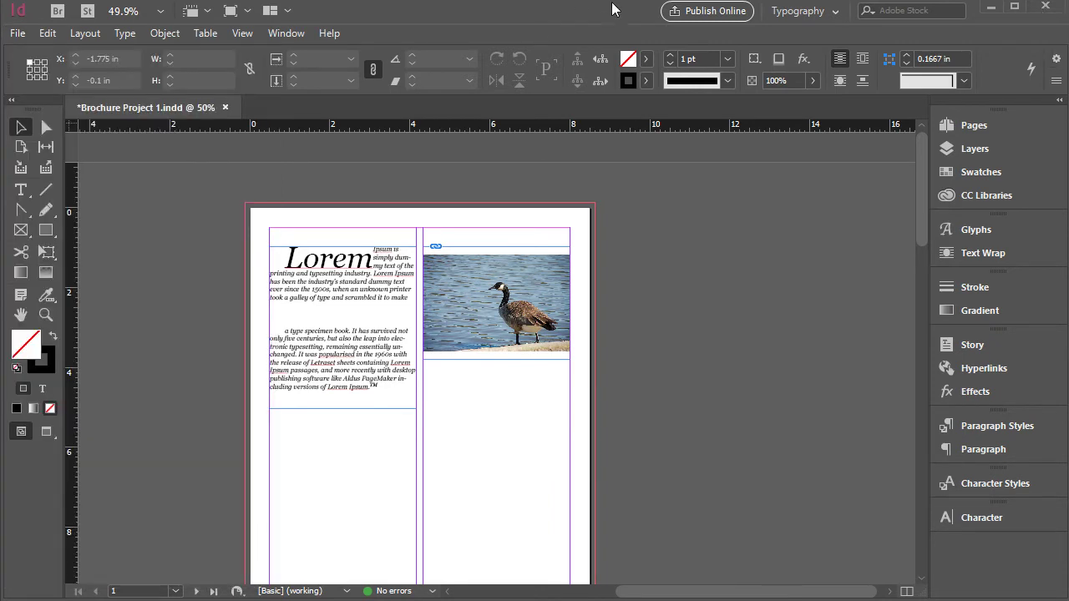
left_click(17, 34)
left_click(148, 347)
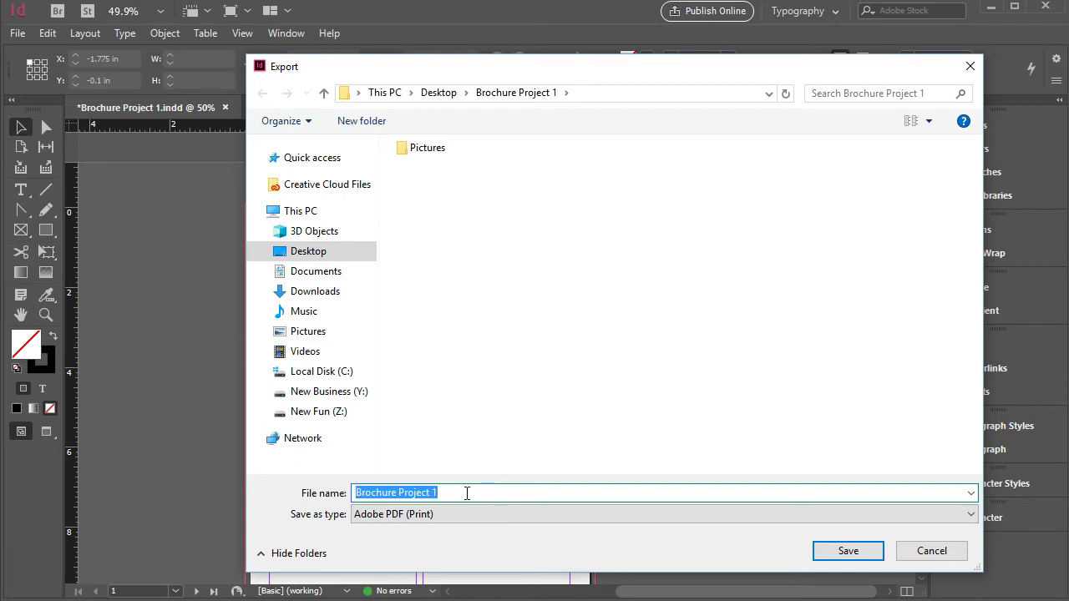
left_click(401, 515)
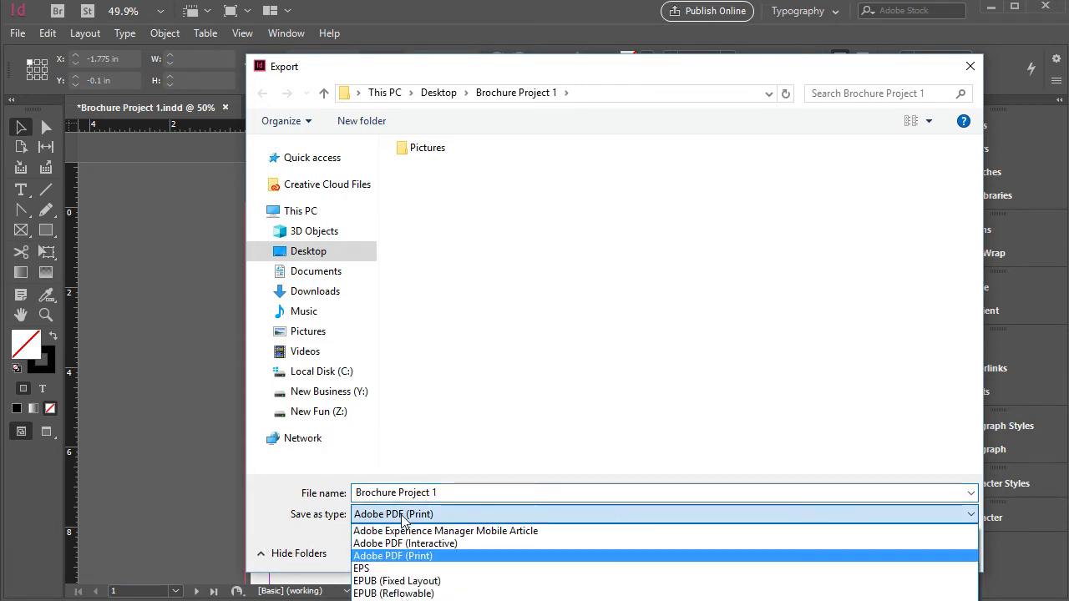
left_click(455, 557)
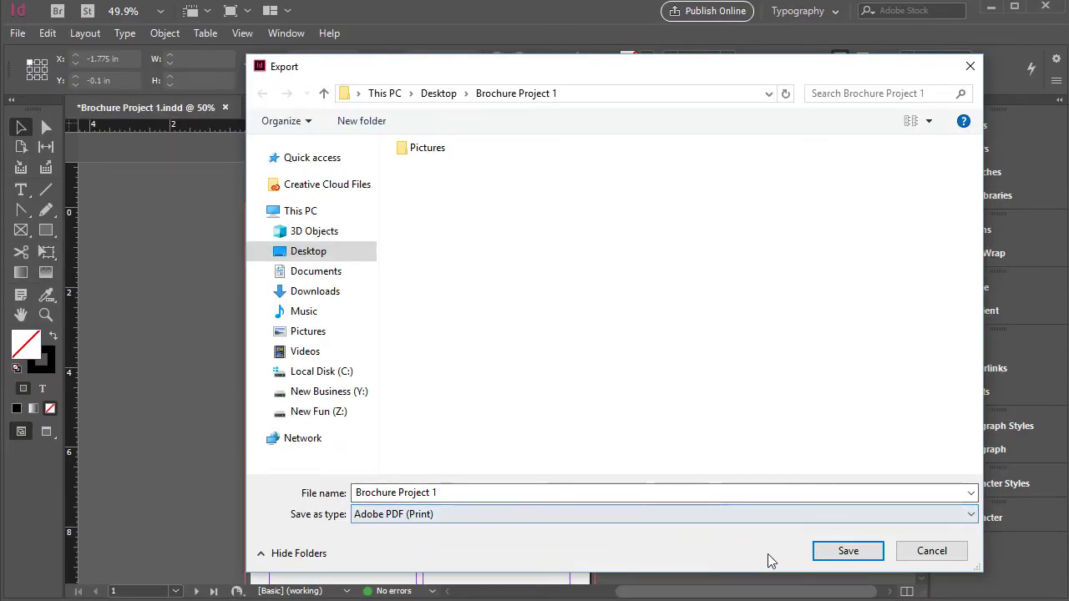
Confirm the export location and keep the [High Quality Print] Adobe PDF preset
left_click(855, 555)
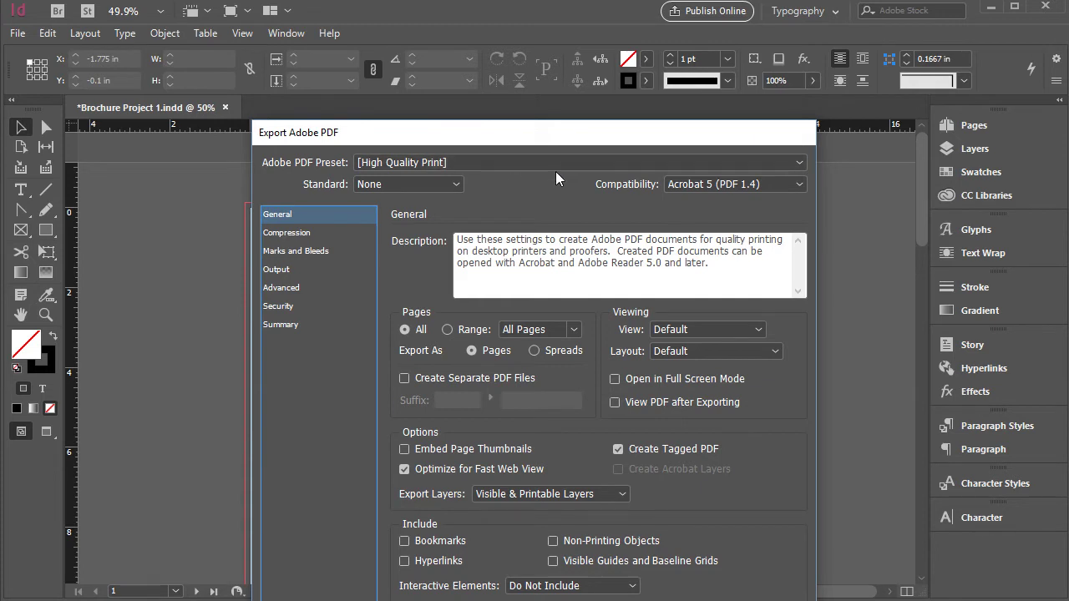
left_click(555, 162)
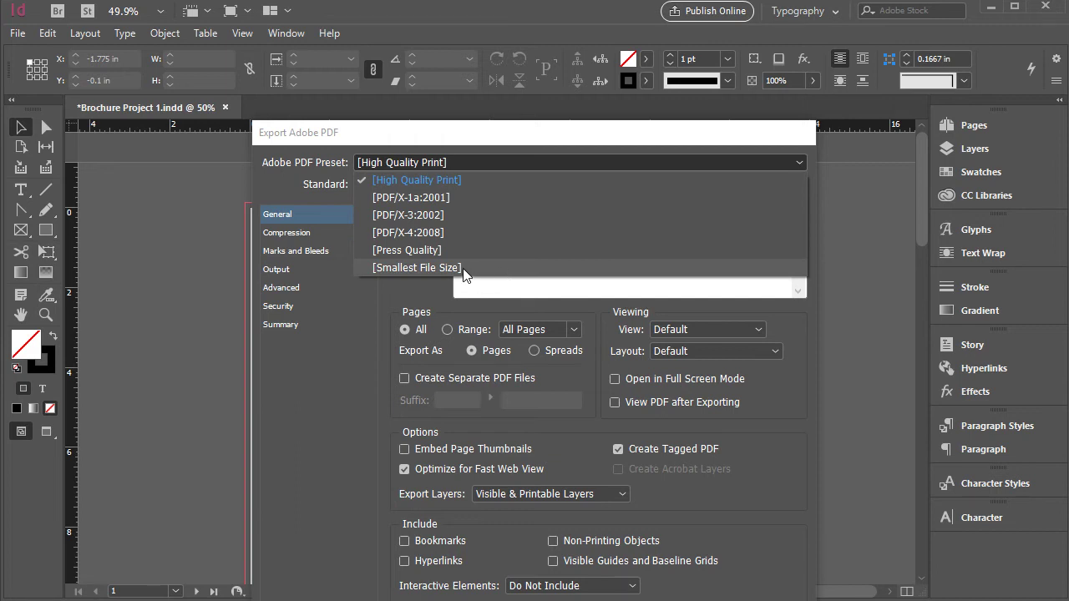
left_click(433, 270)
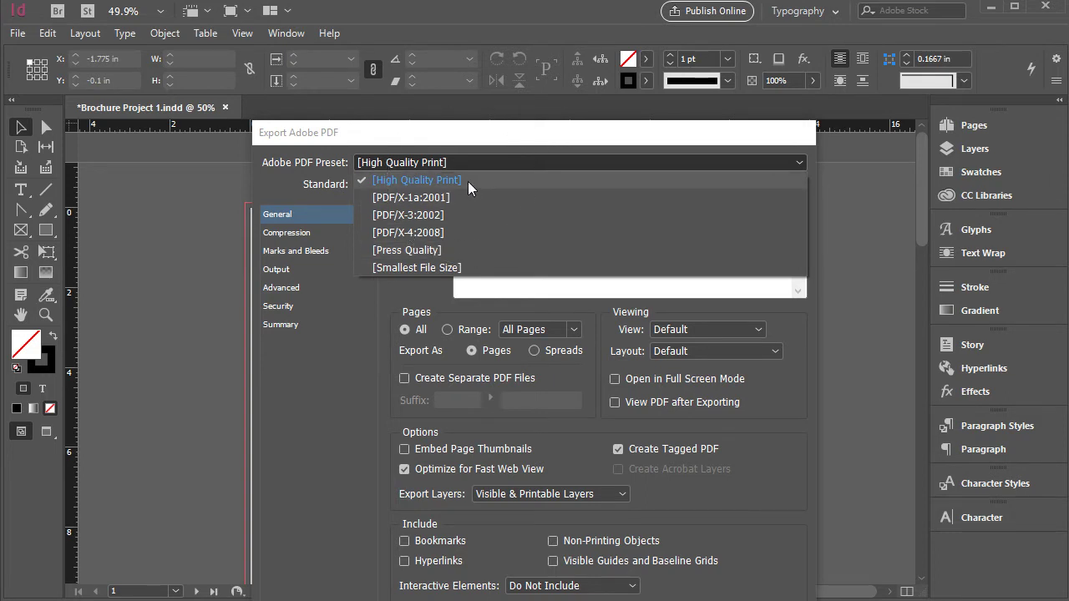
left_click(483, 132)
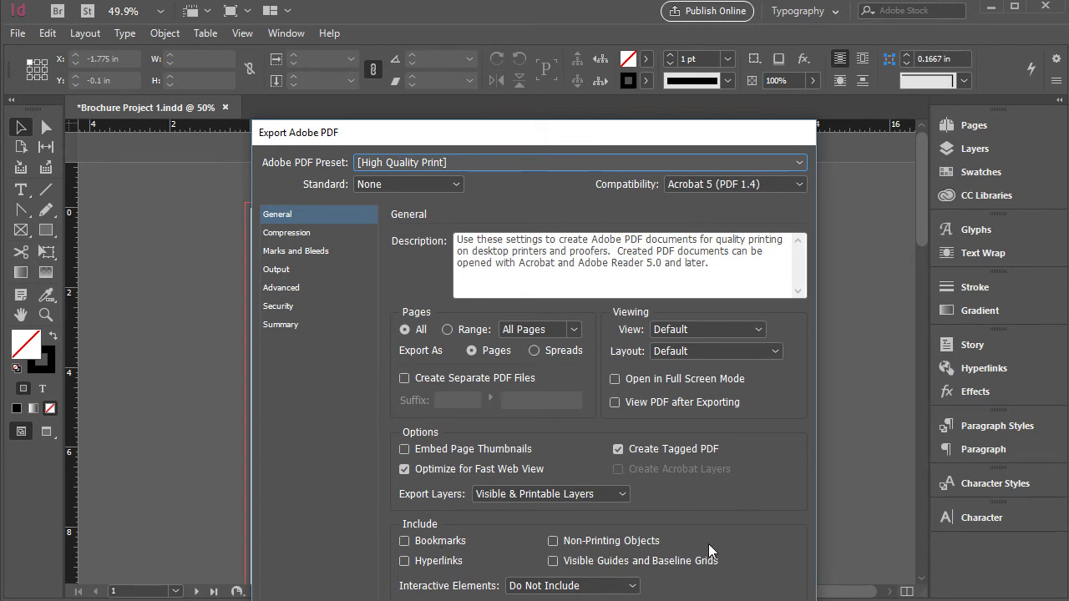
Review the Compression settings' 300 ppi colour image resolution, then move to Marks and Bleeds
left_click(284, 233)
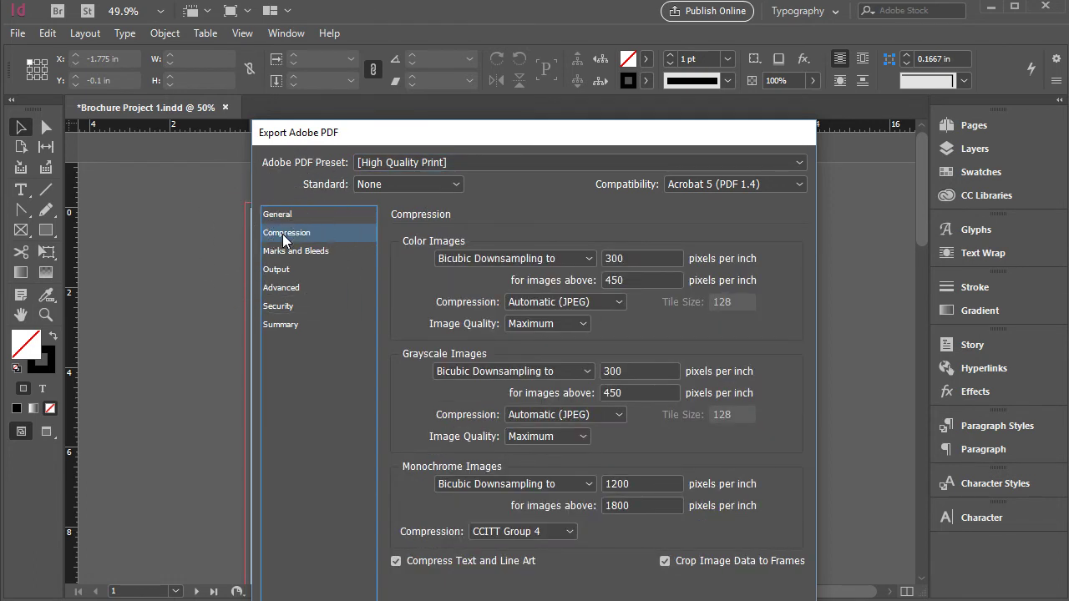
left_click(625, 261)
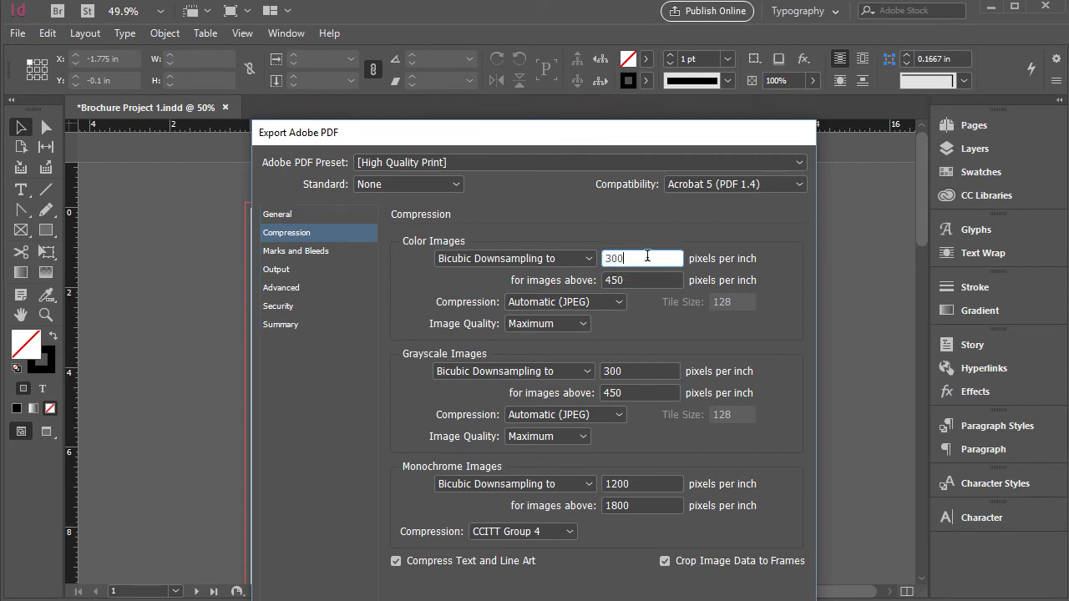
left_click(663, 256)
left_click(315, 253)
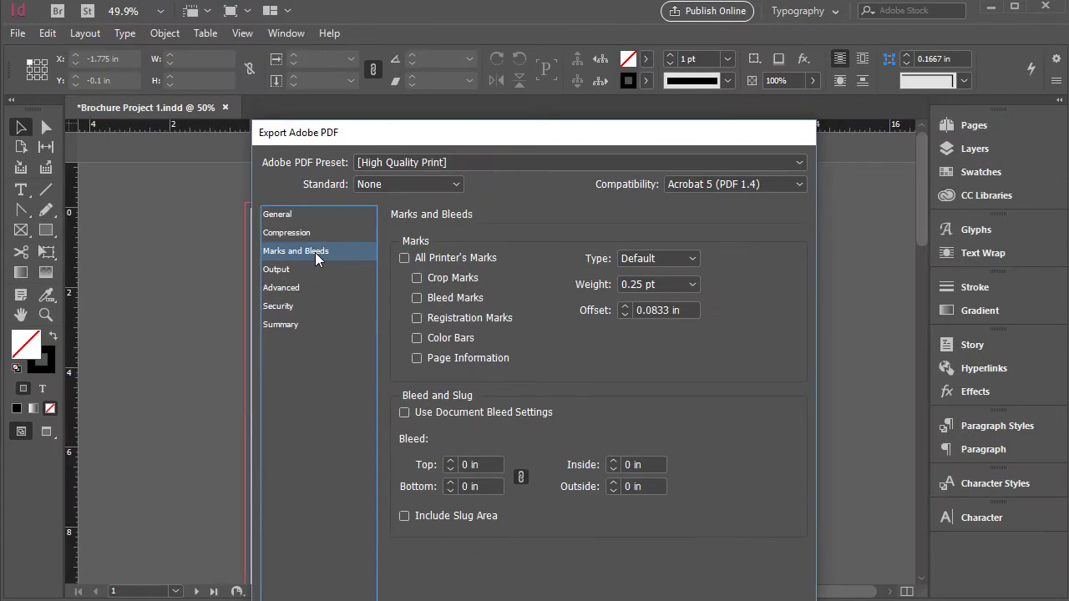
Turn on All Printer's Marks and use the document's 0.125 in bleed on every side
left_click(404, 258)
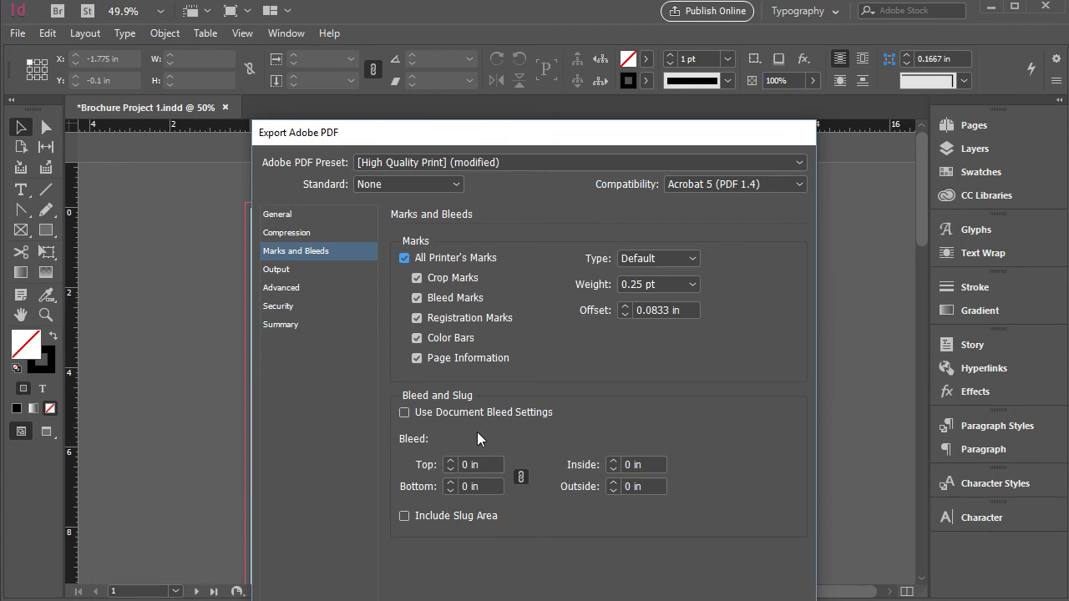
left_click_drag(382, 135, 499, 130)
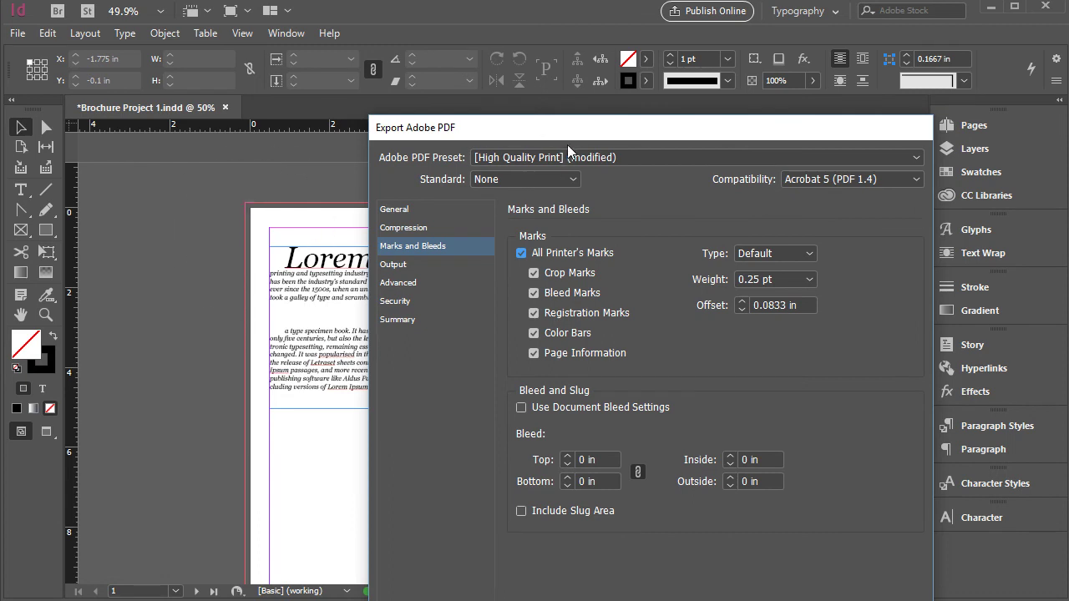
left_click(521, 408)
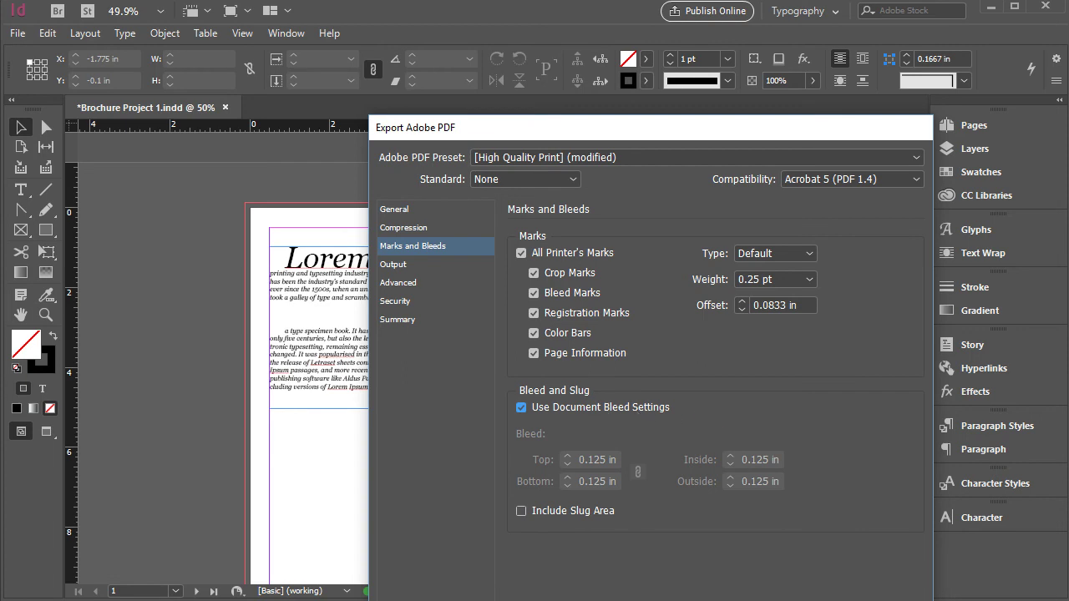
Create the PDF export, then select Brochure Project 1.pdf in the Brochure Project 1 folder
key("Return")
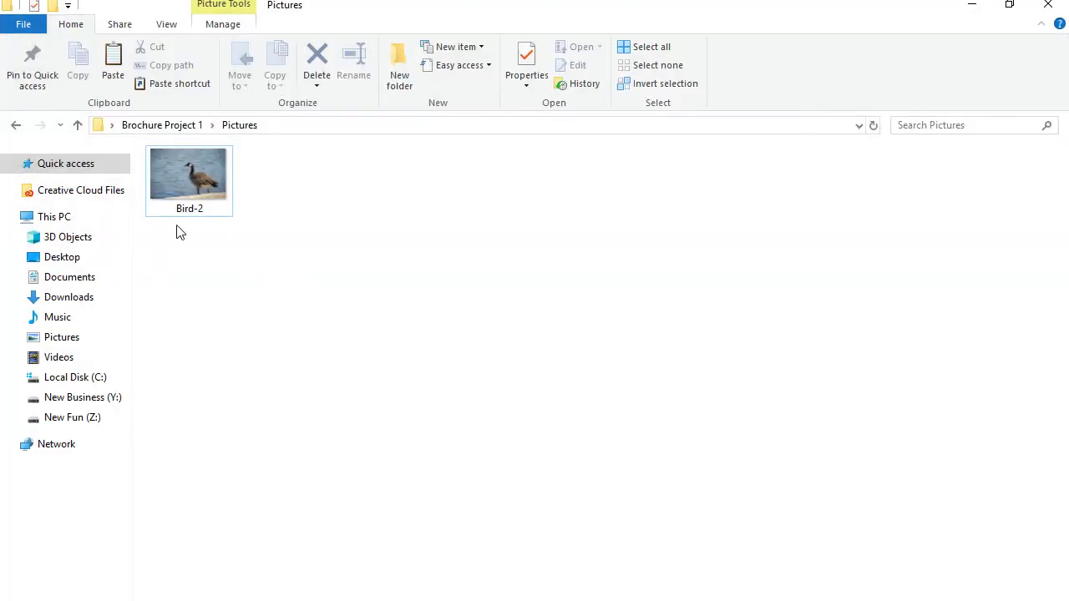
left_click(77, 125)
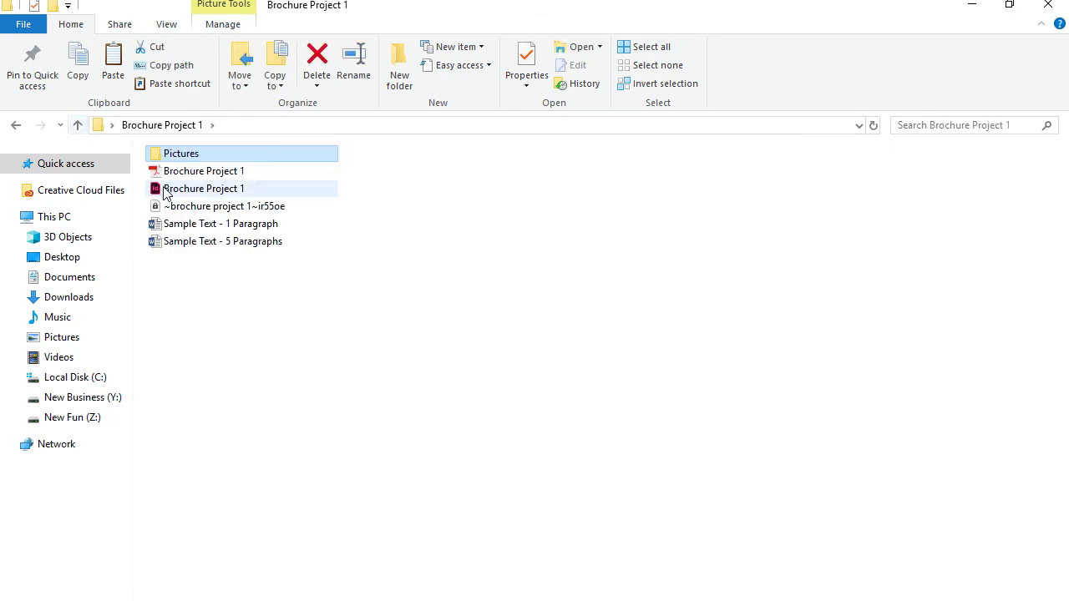
left_click(230, 175)
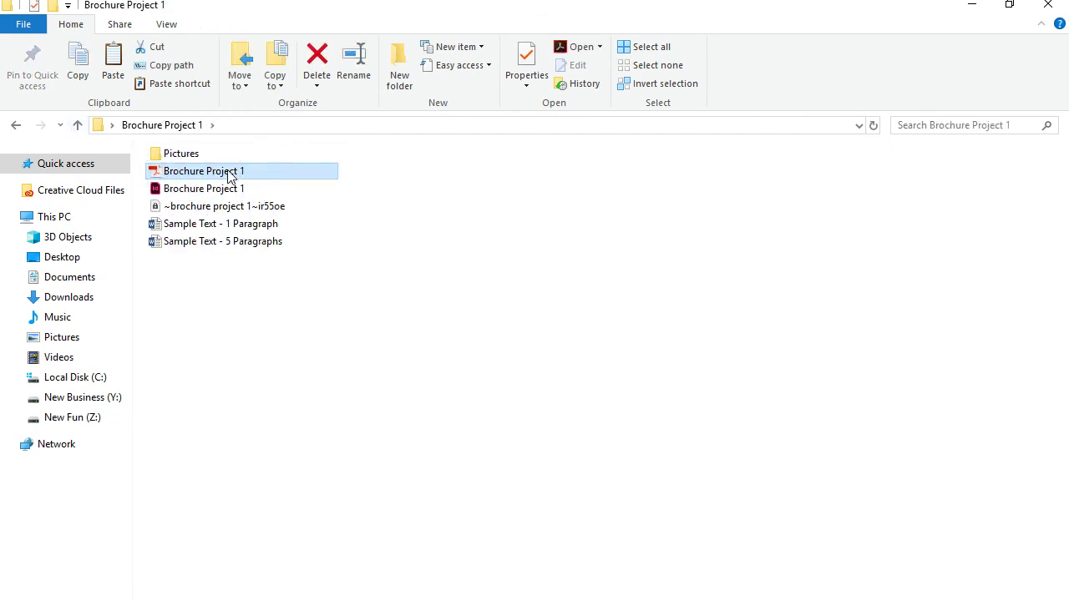
Open Brochure Project 1.pdf in Acrobat maximised and zoomed out to 75% to show printer's marks
double_click(231, 175)
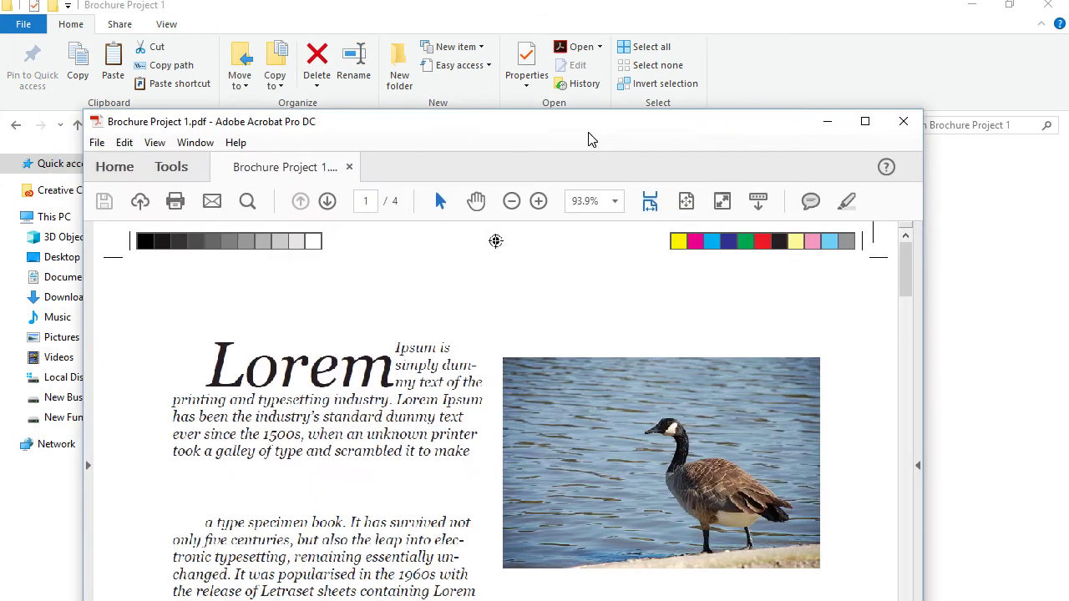
double_click(588, 137)
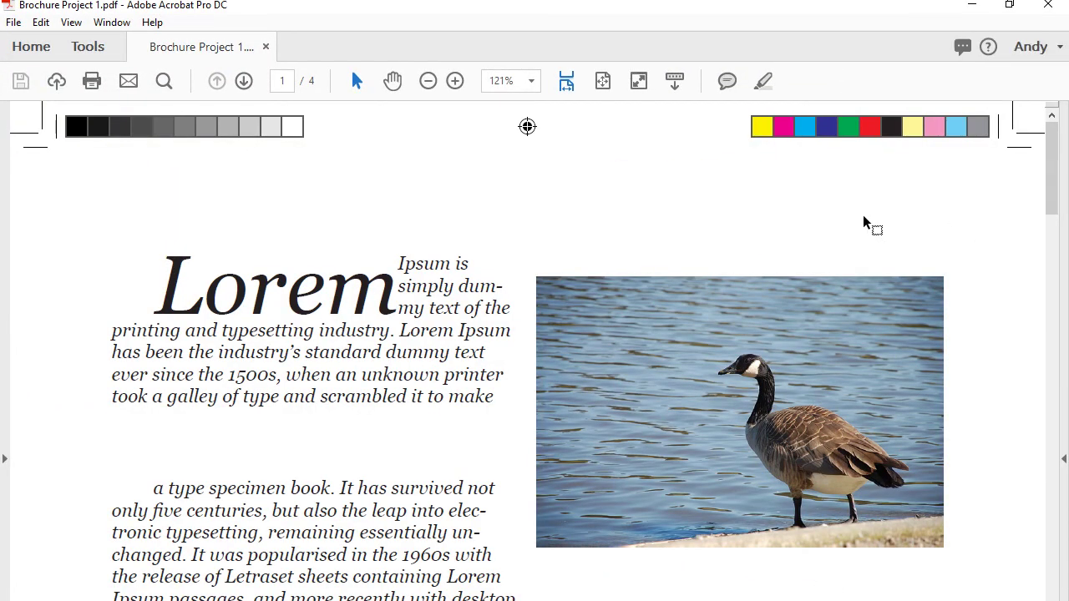
scroll(864, 222, "down", 2)
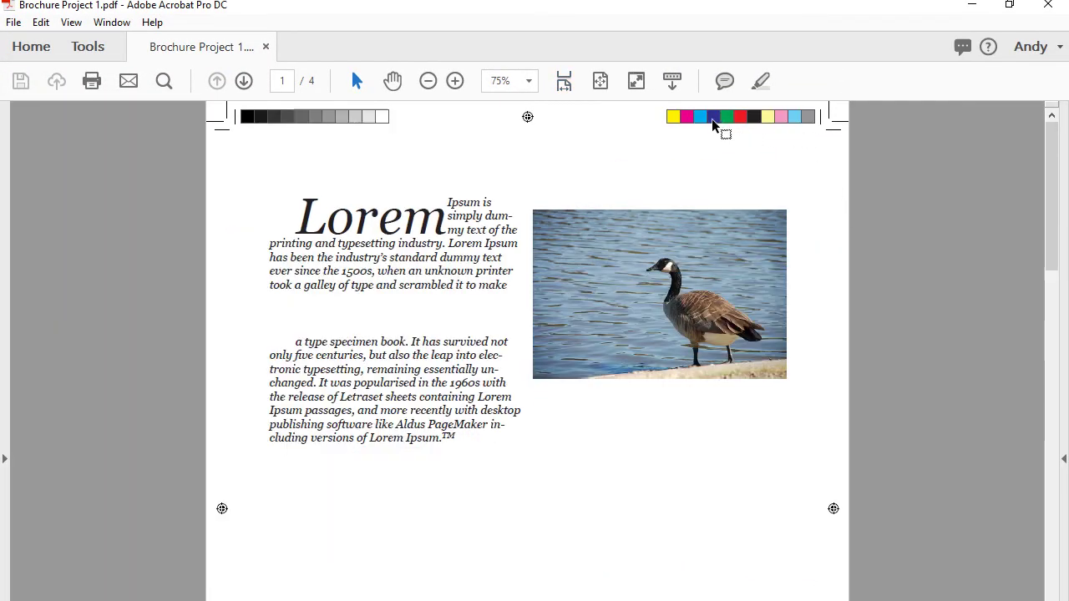